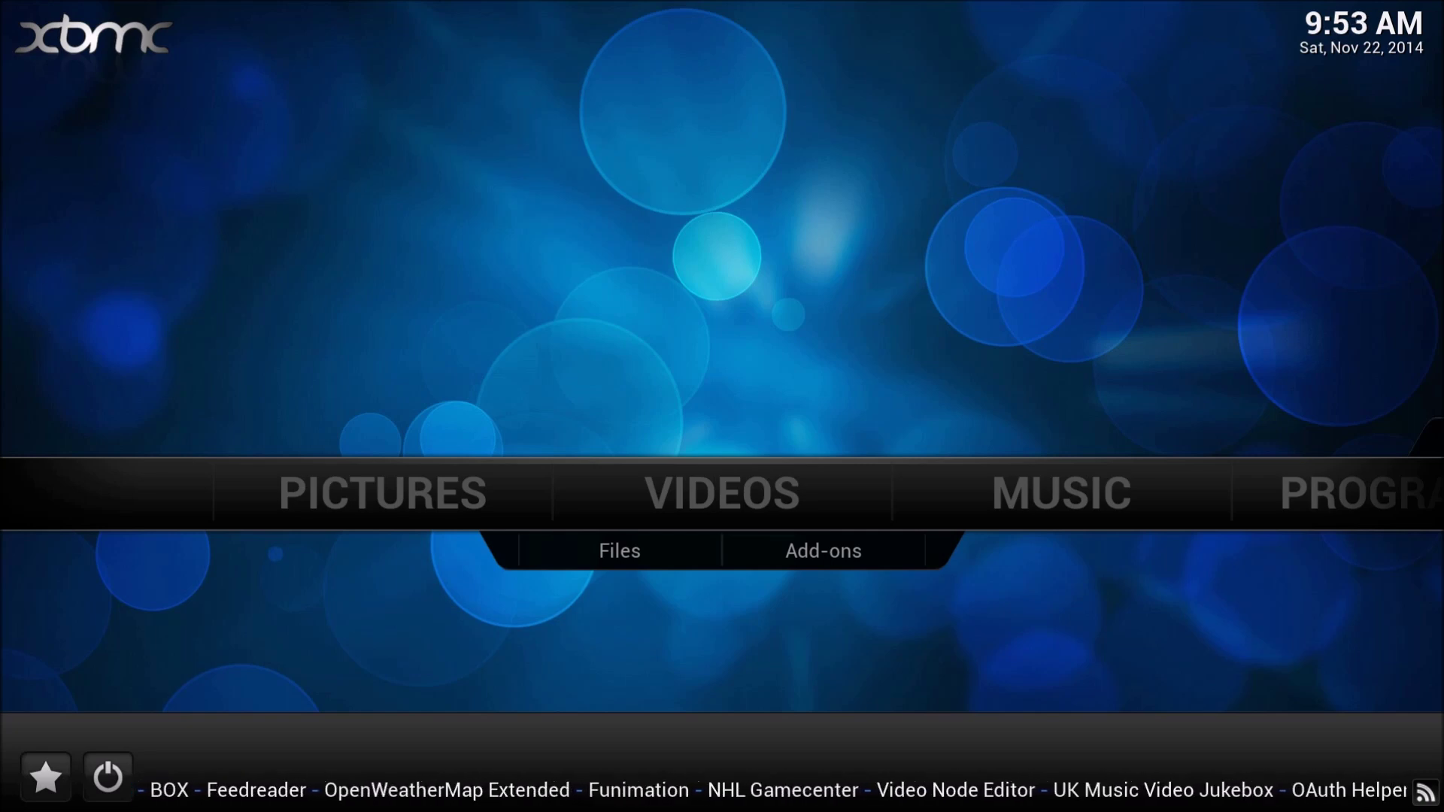
- Download the NBC Sports Live Extra fix zip from post #28's Download Link and show it in its folder
key("alt+Tab")
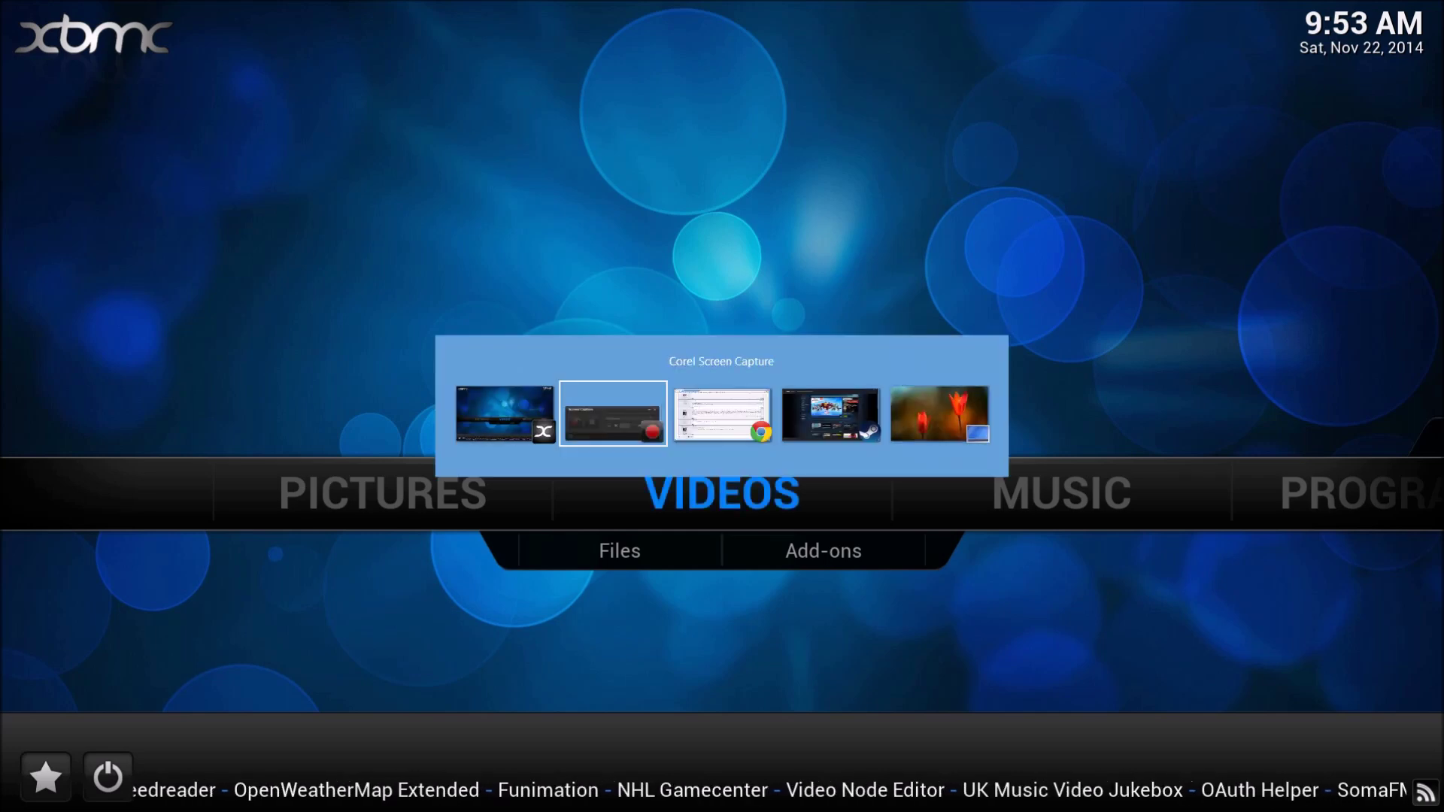
key("alt+Tab")
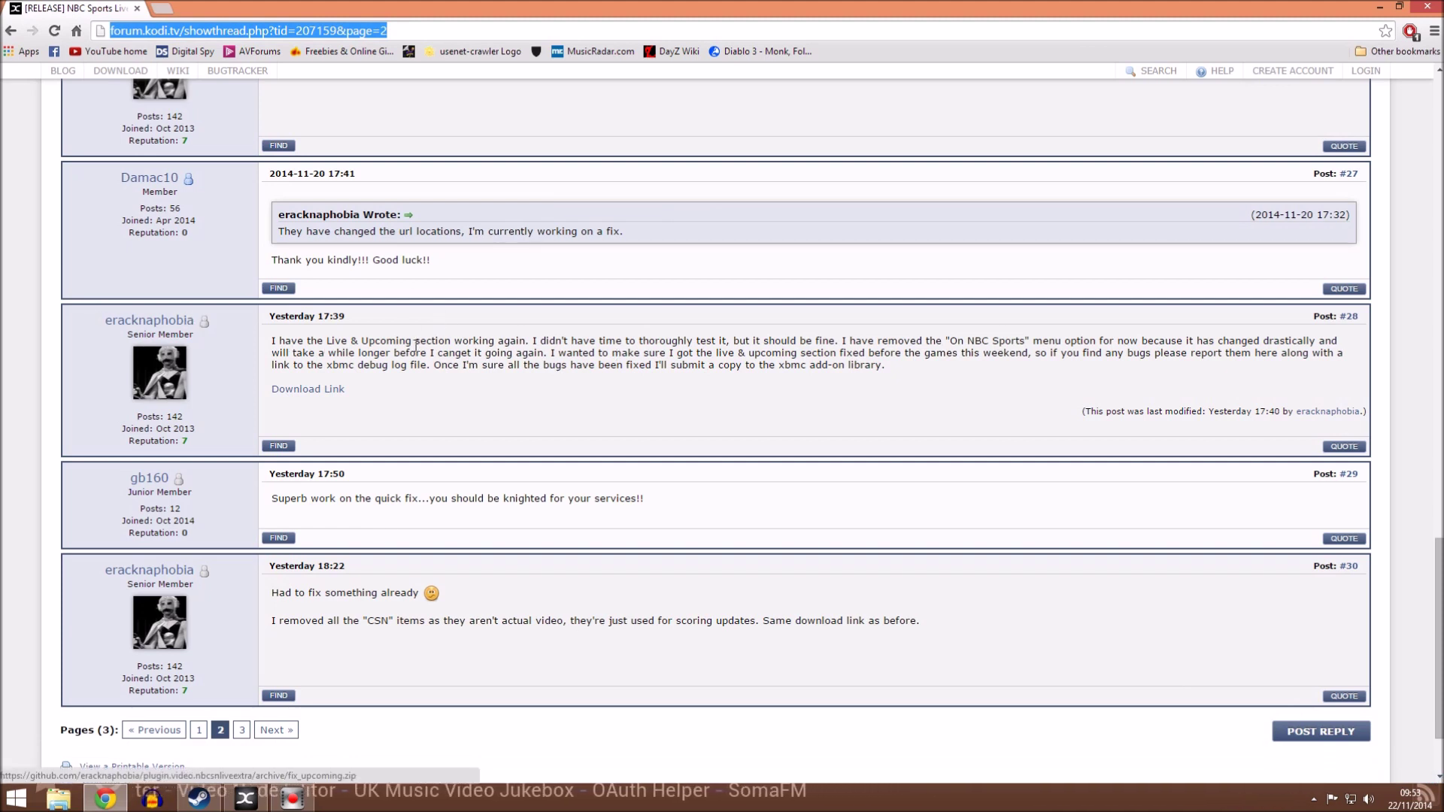
left_click(307, 390)
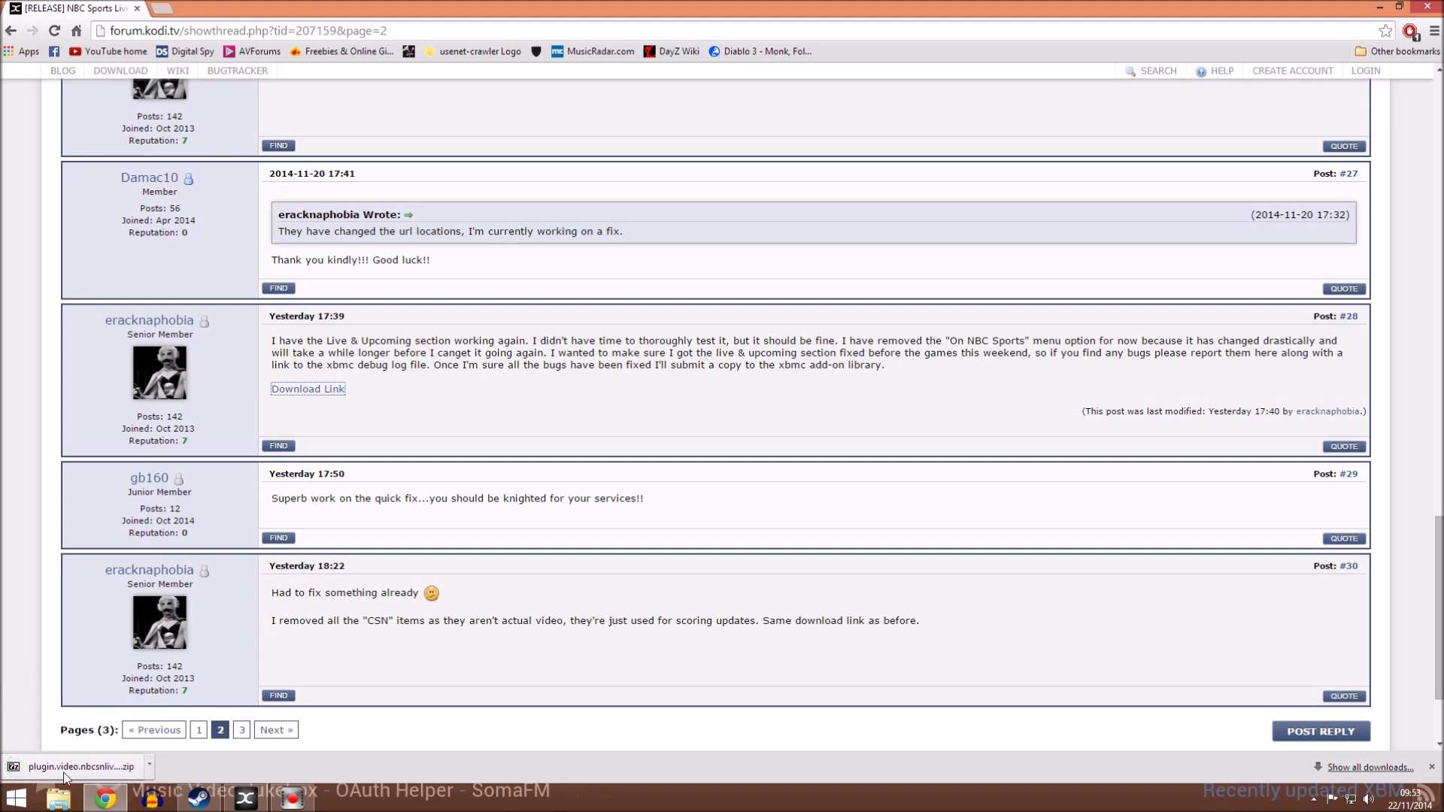
left_click(150, 766)
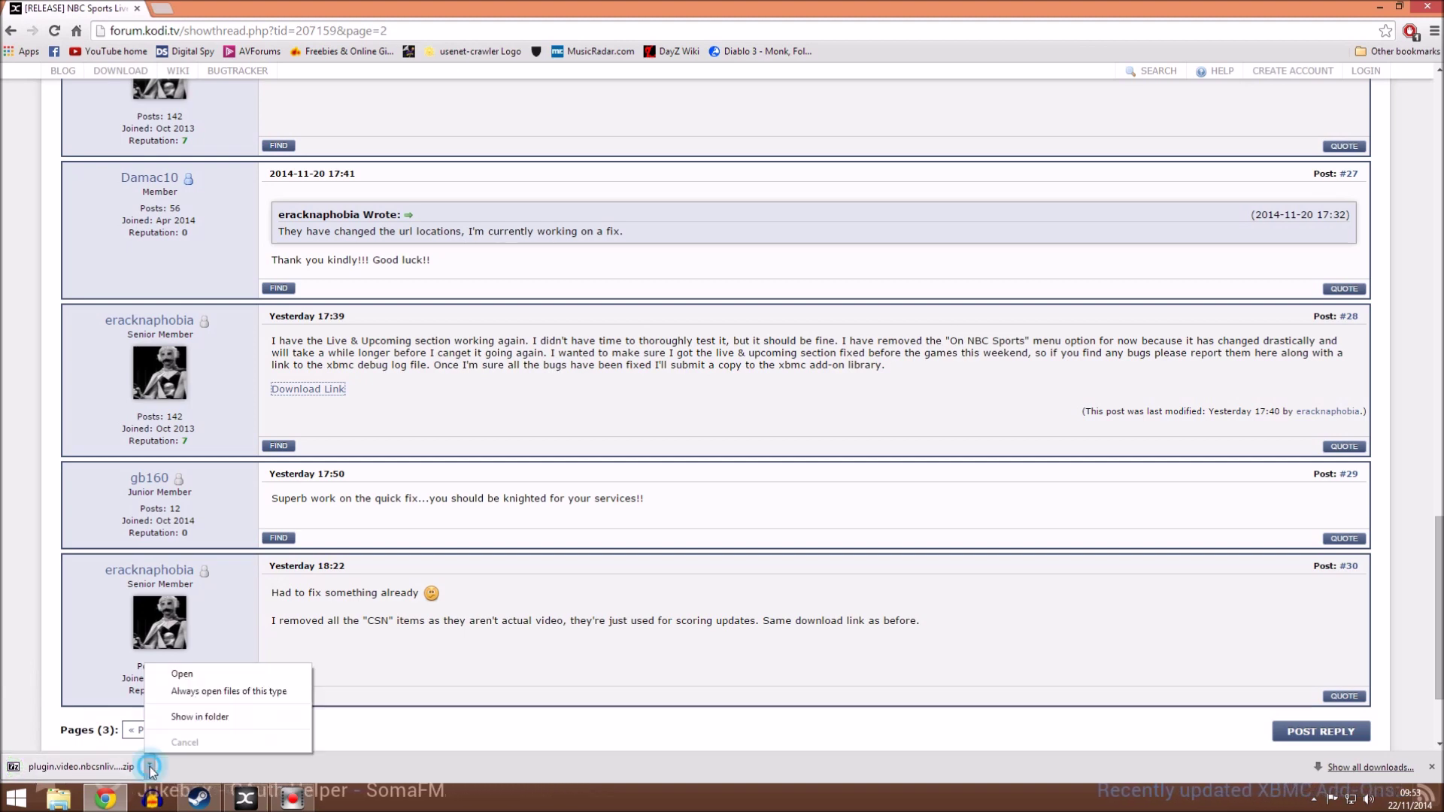
left_click(194, 718)
- Move plugin.video.nbcsnliveextra-fix_upcoming.zip from Downloads to the Desktop, replacing the older copy
right_click(255, 119)
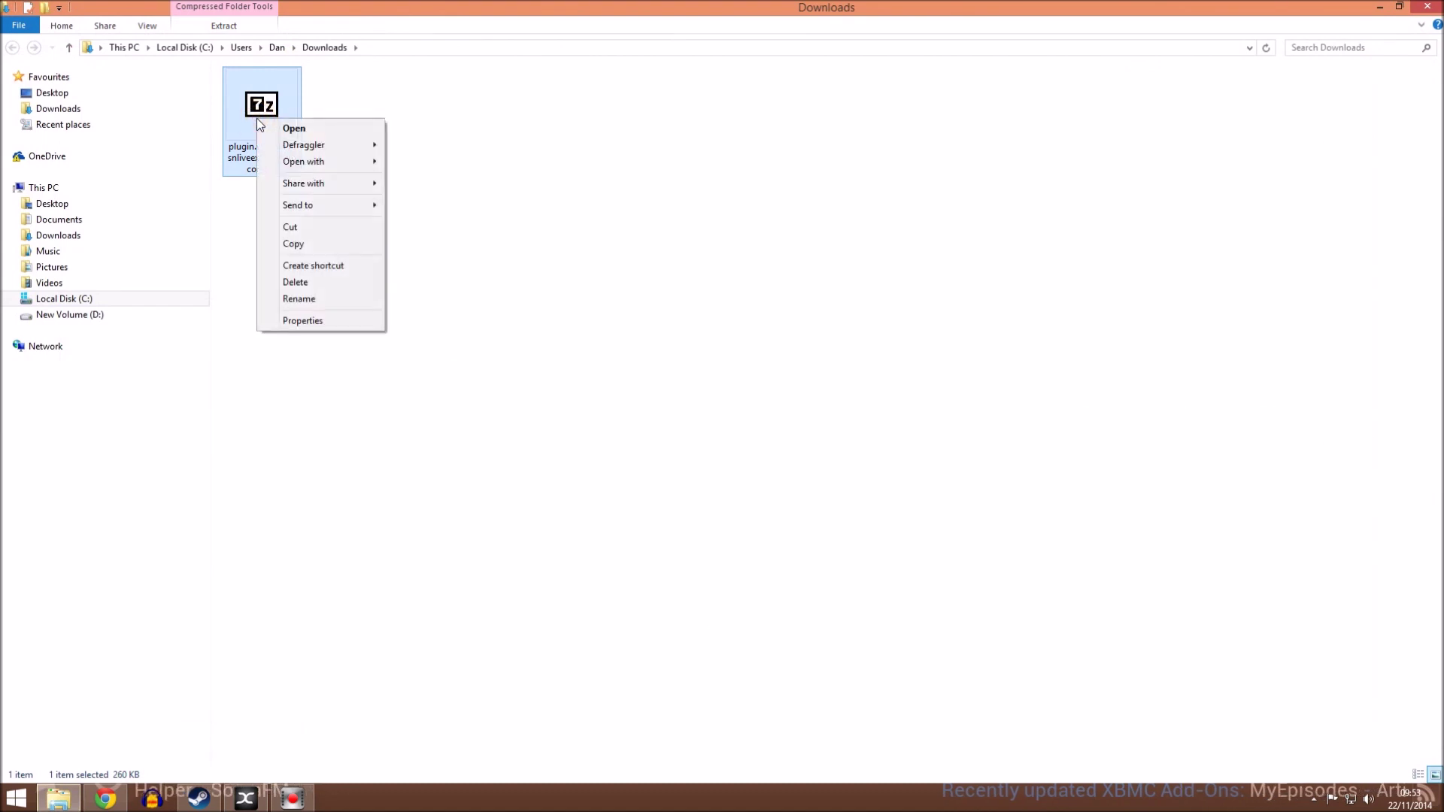
left_click(399, 97)
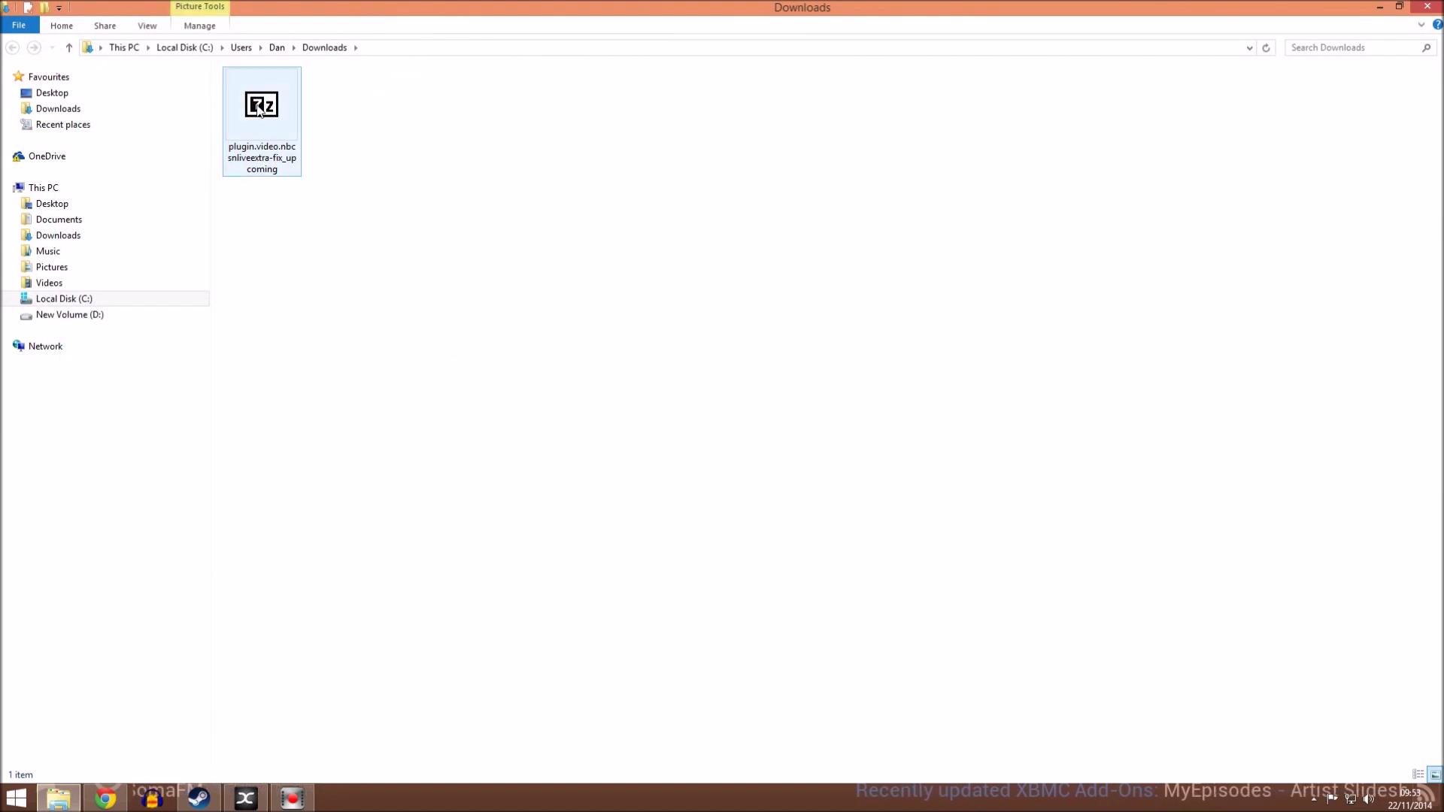
left_click_drag(264, 134, 54, 94)
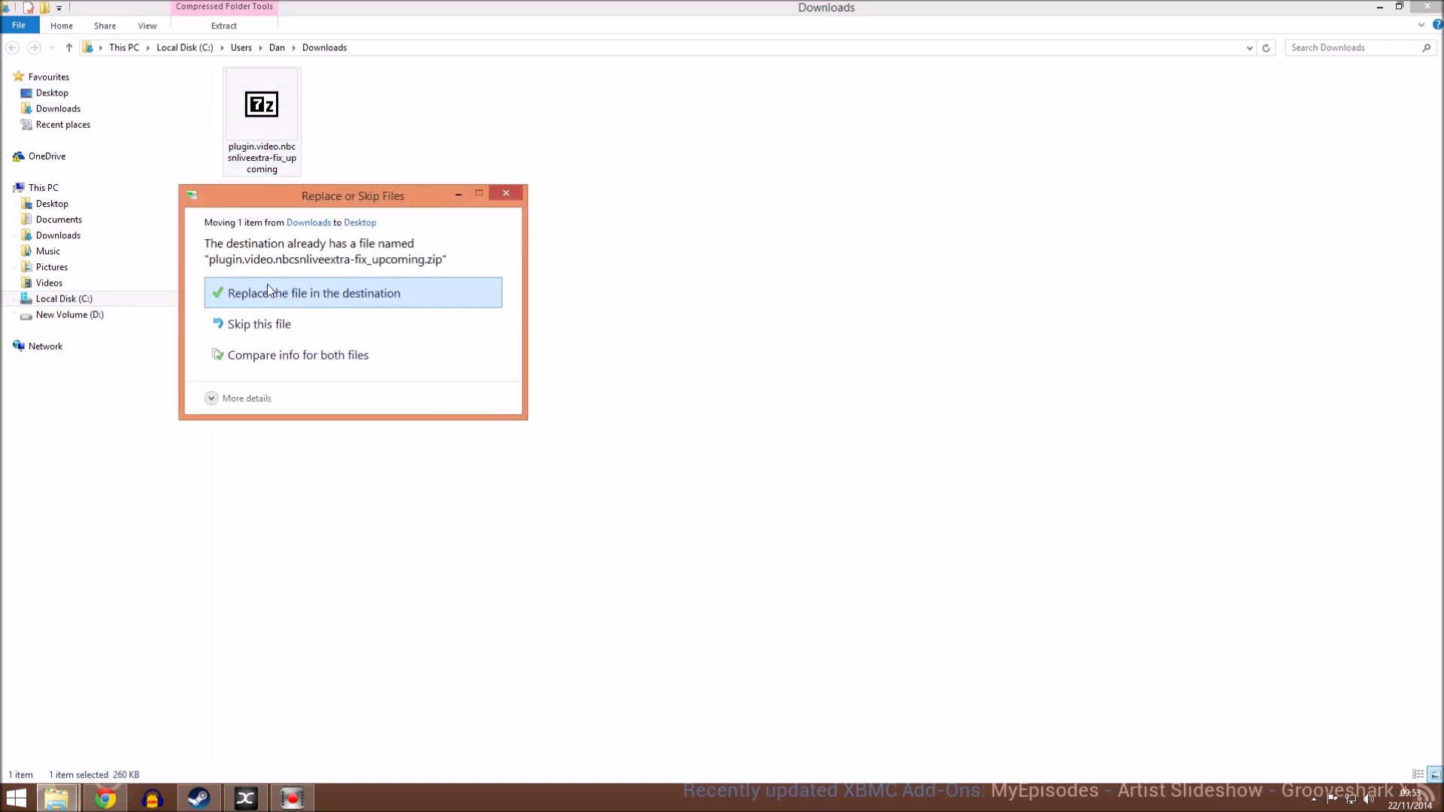
left_click(307, 295)
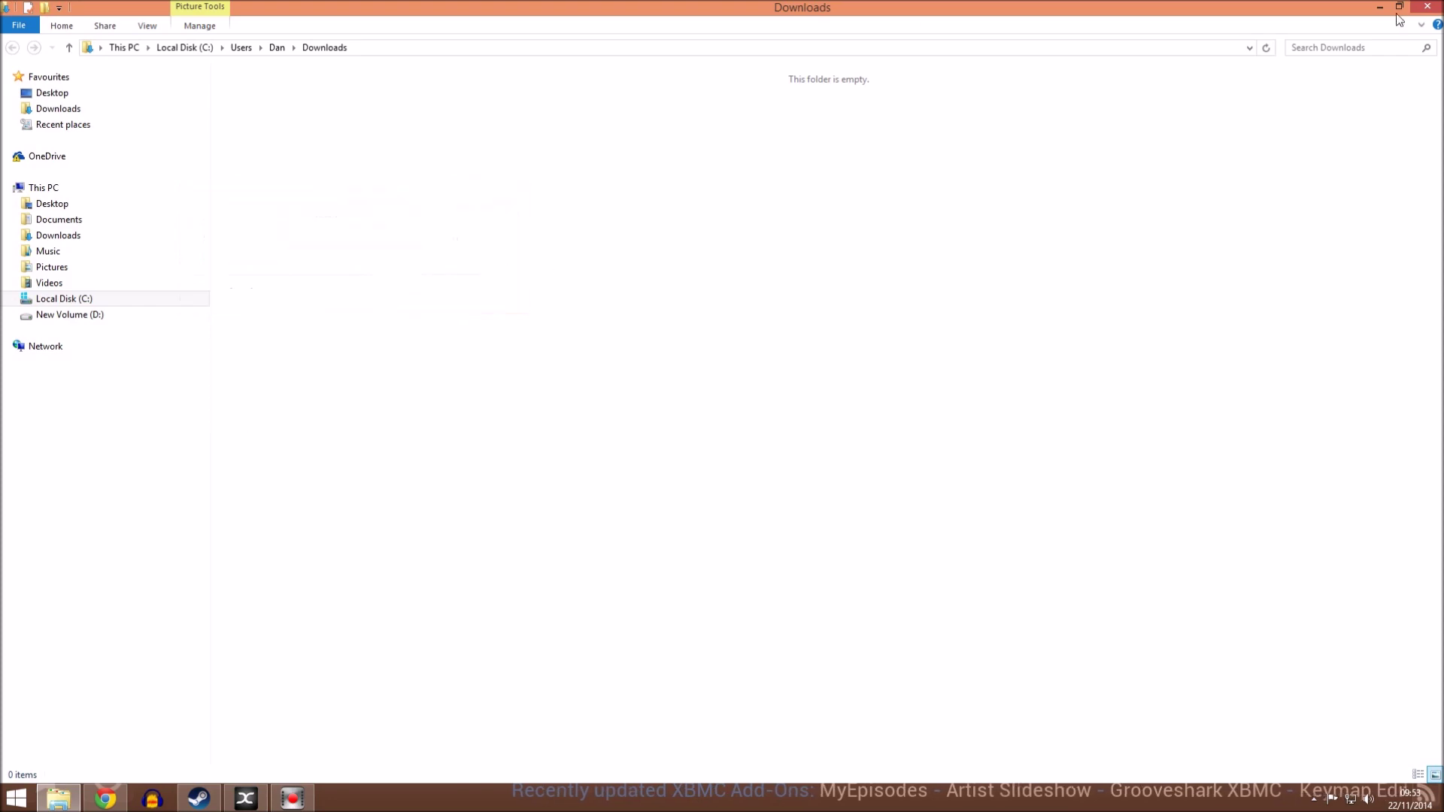
key("alt+Tab")
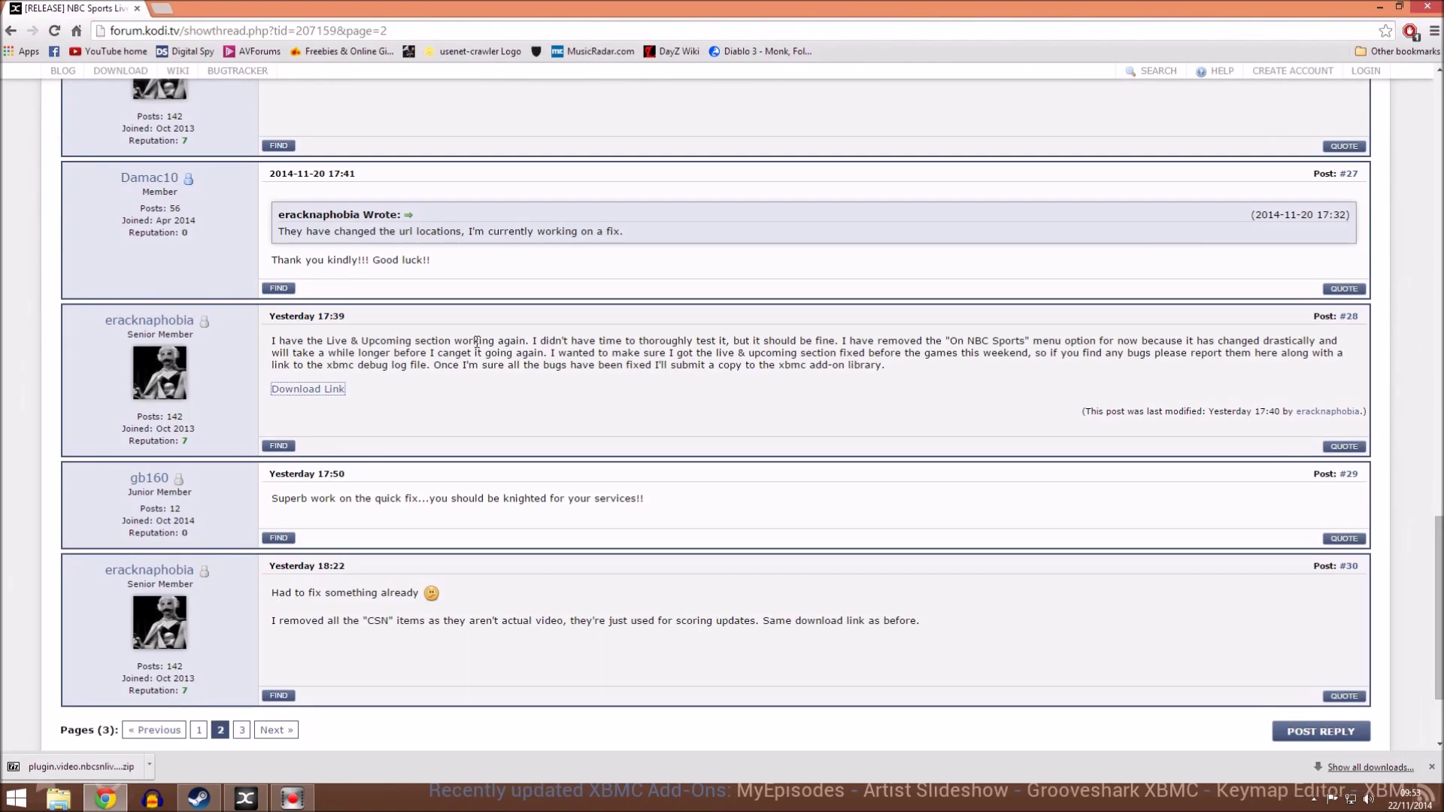
- Back in XBMC, go to the System Add-ons settings
key("alt+Tab")
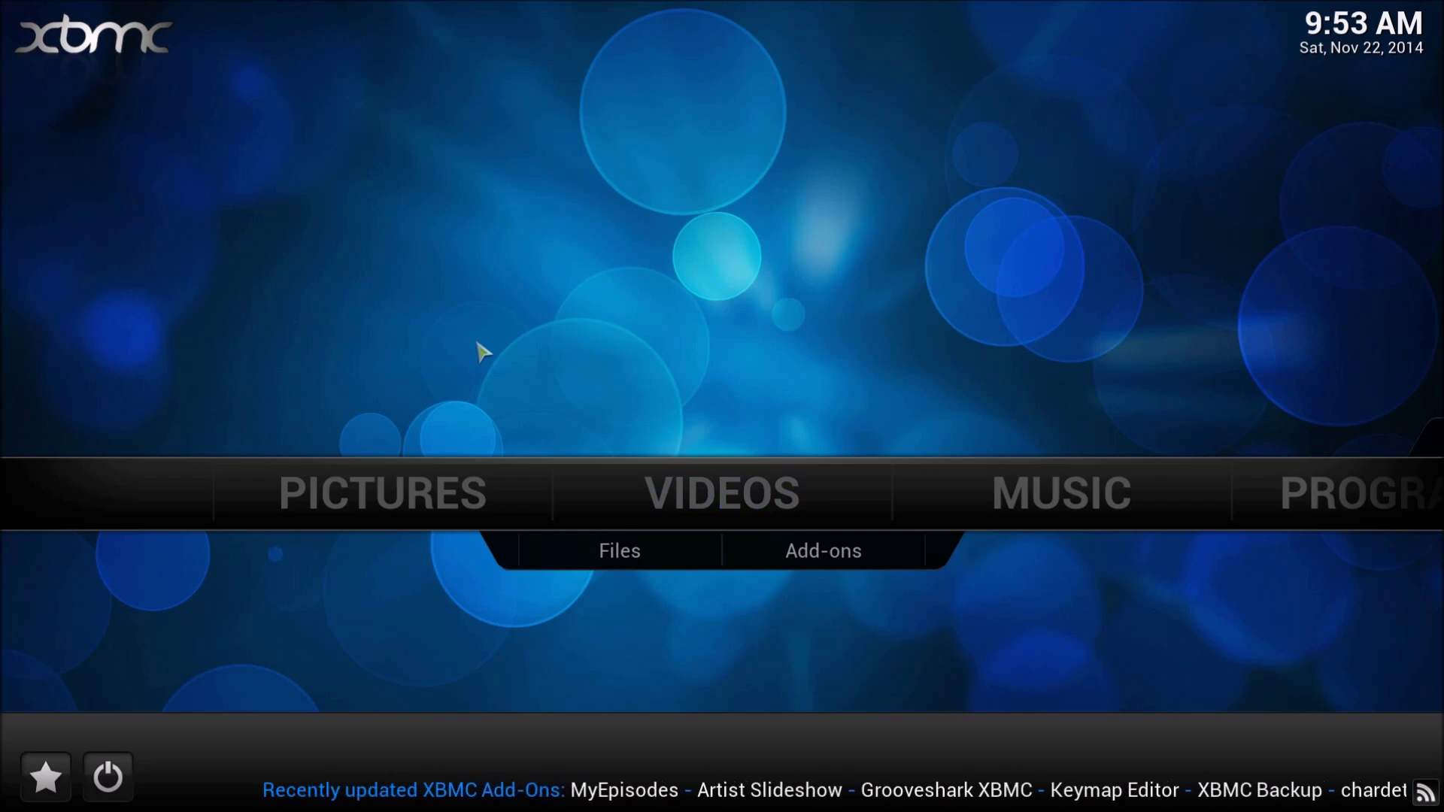
scroll(810, 516, "down", 2)
mouse_move(999, 509)
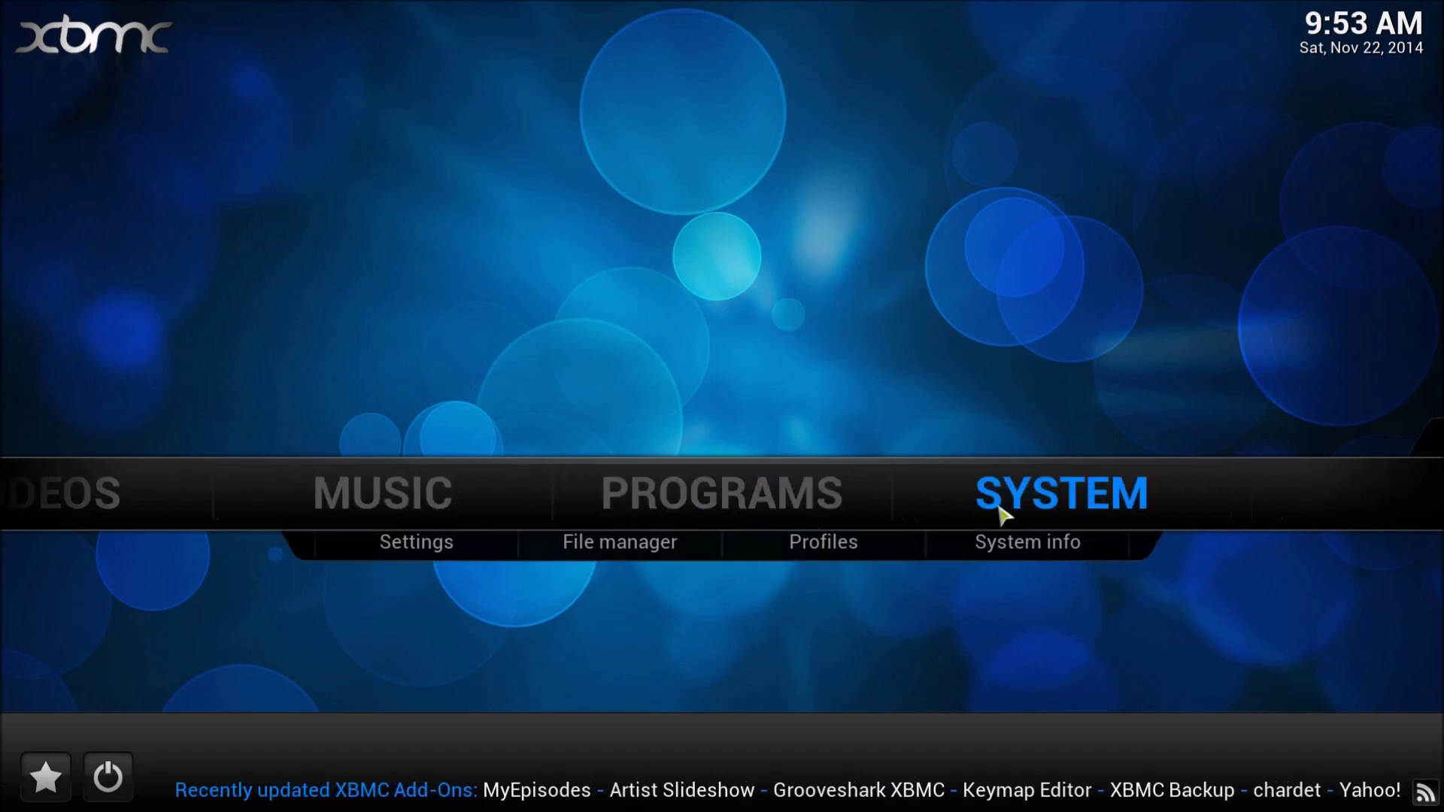
left_click(394, 564)
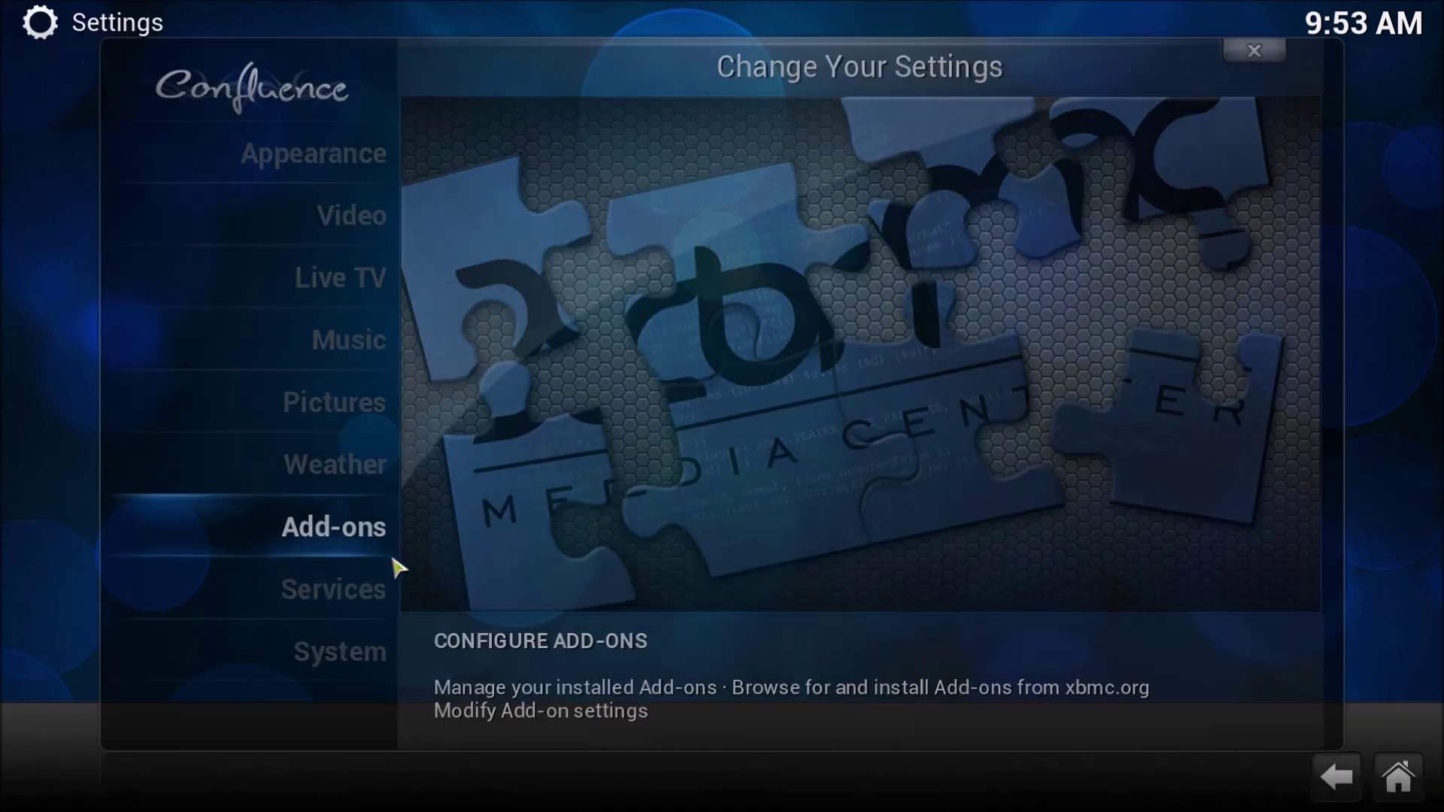
left_click(355, 531)
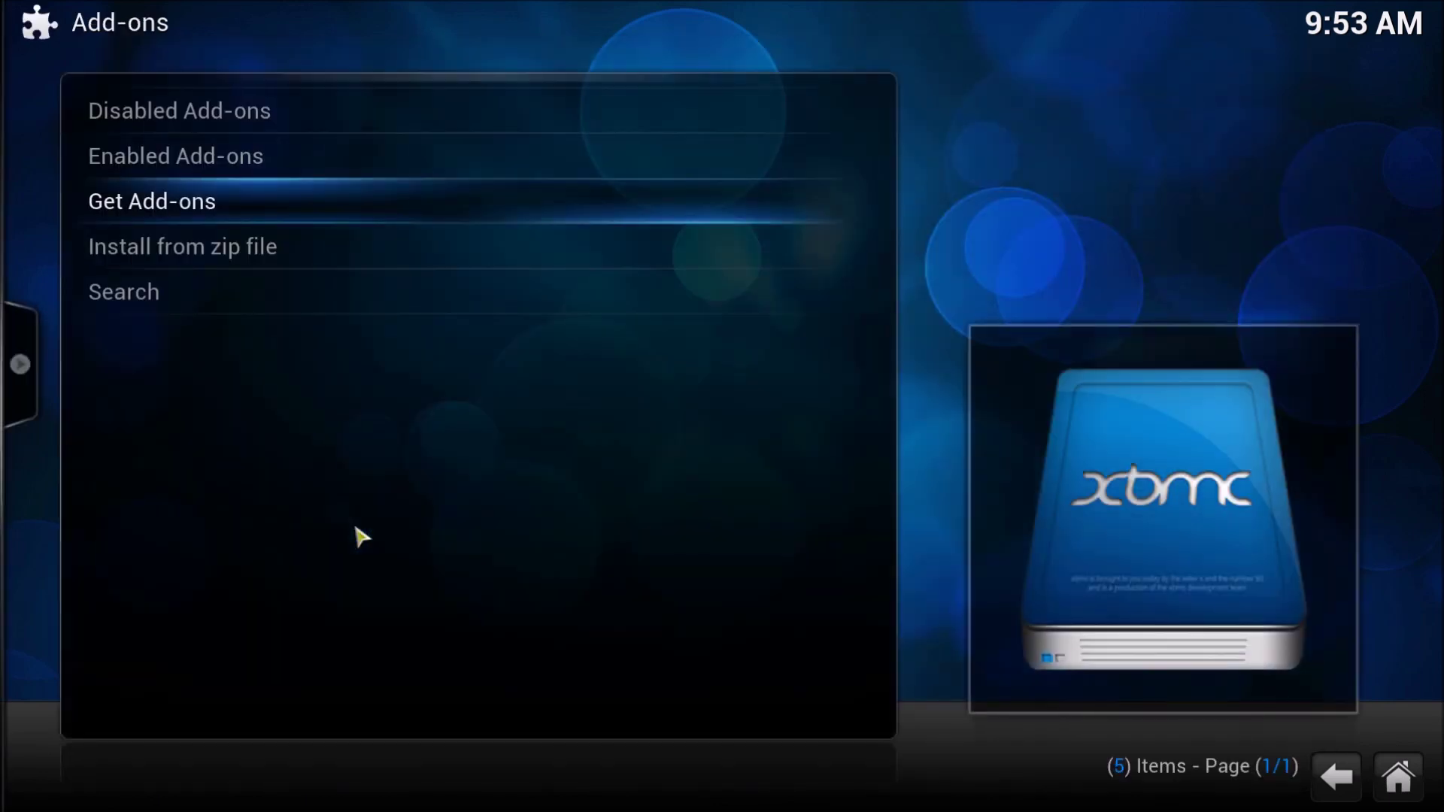
- Install the plugin.video.nbcsnliveextra fix zip from C:\Users\<user>\Desktop via Install from zip file
left_click(287, 256)
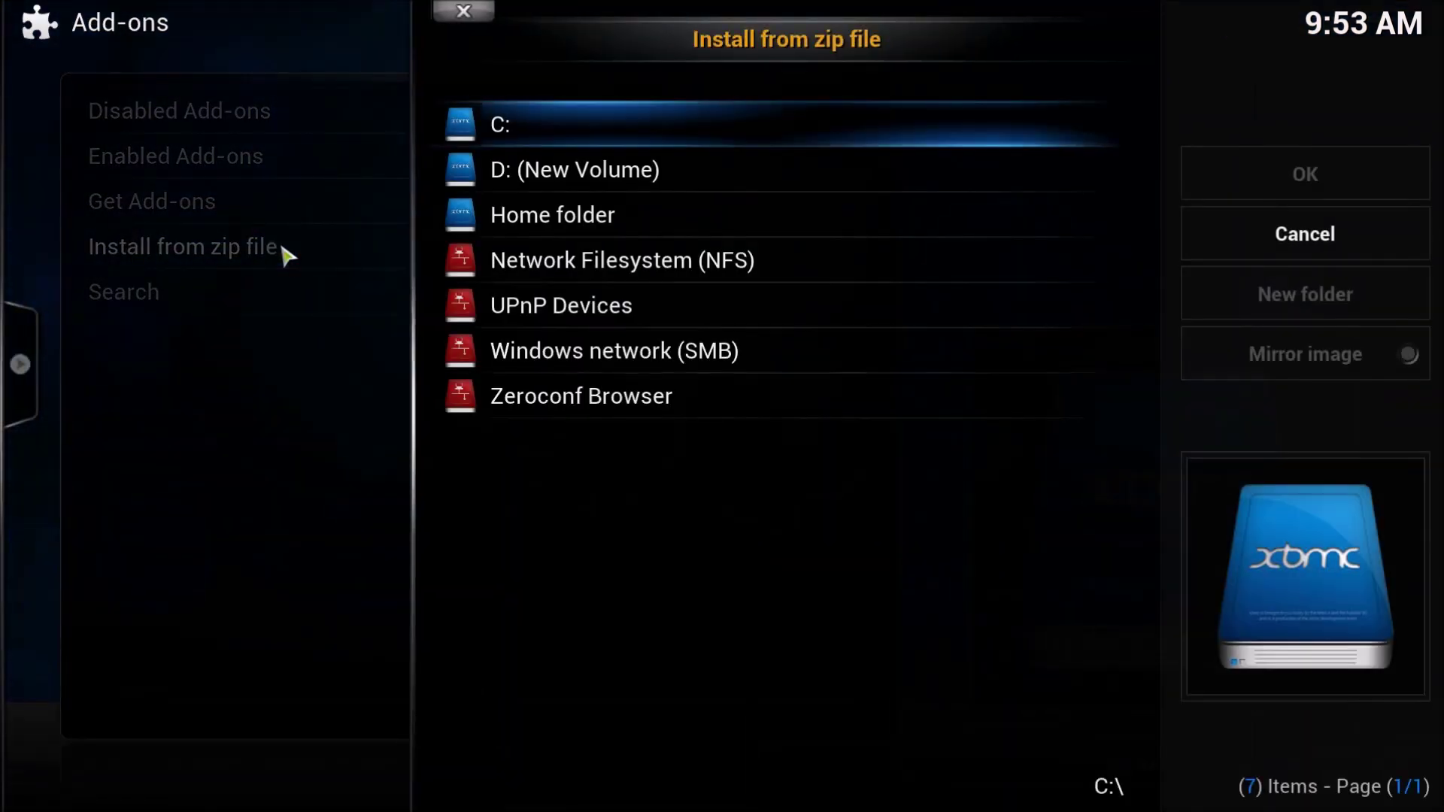
left_click(678, 140)
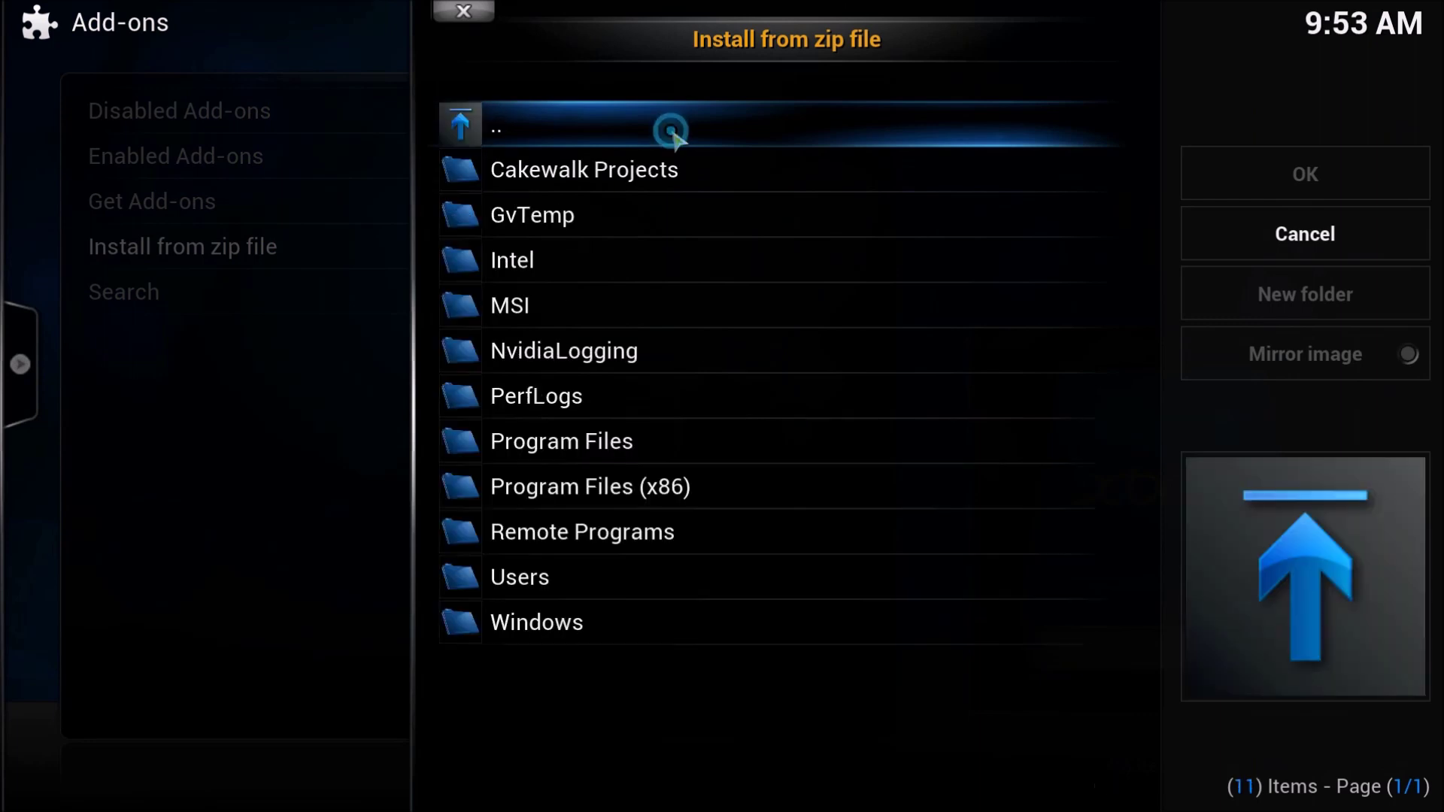
left_click(706, 577)
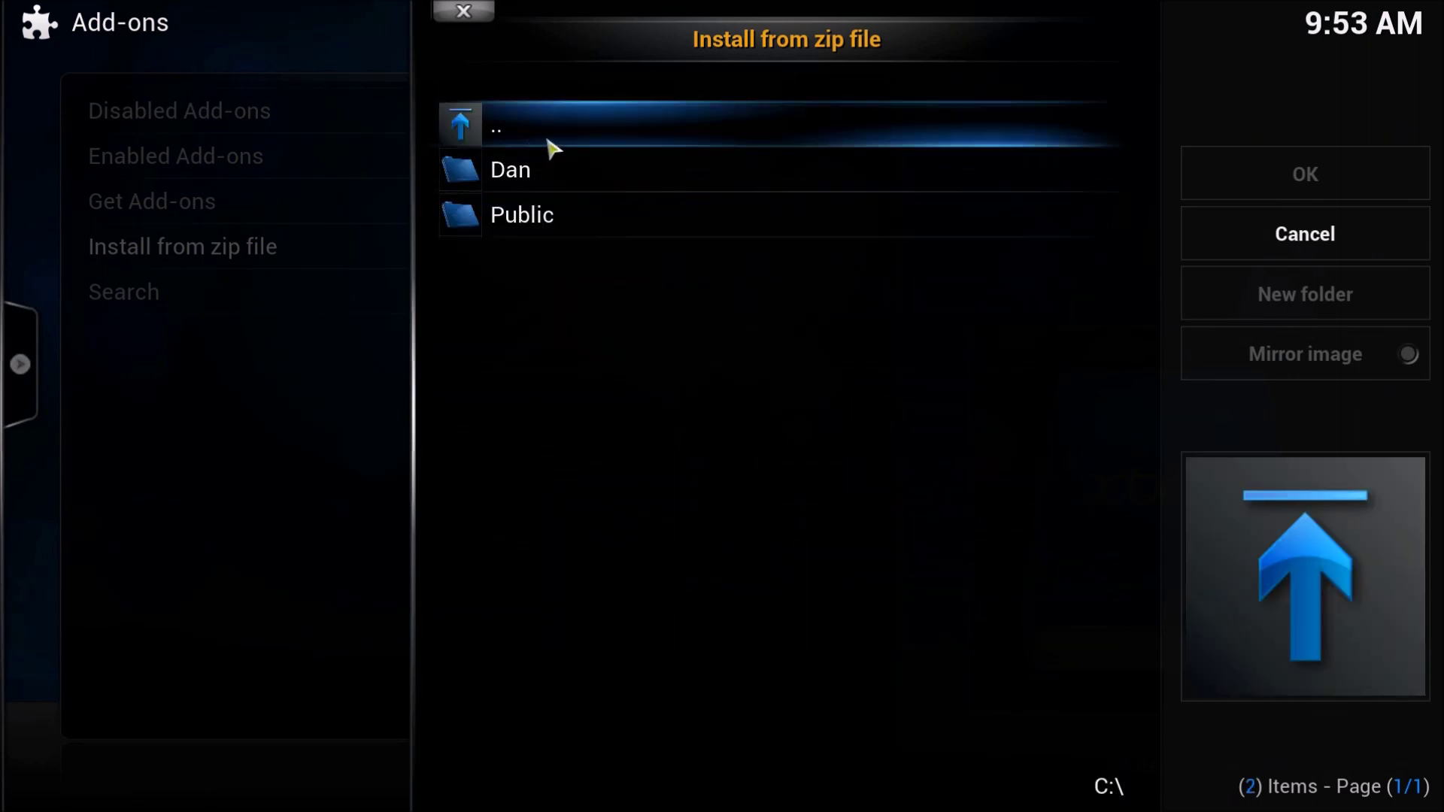
left_click(586, 177)
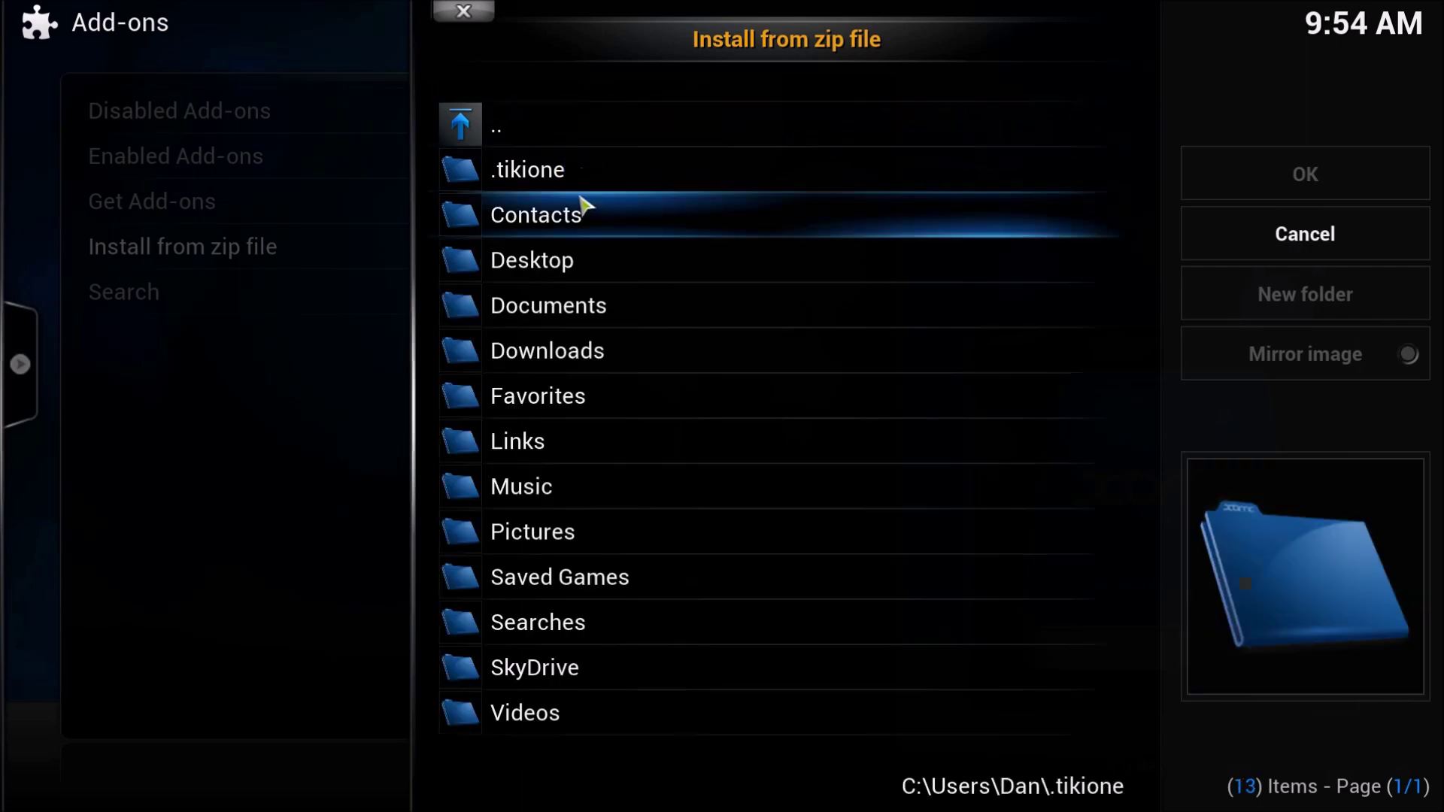
left_click(624, 269)
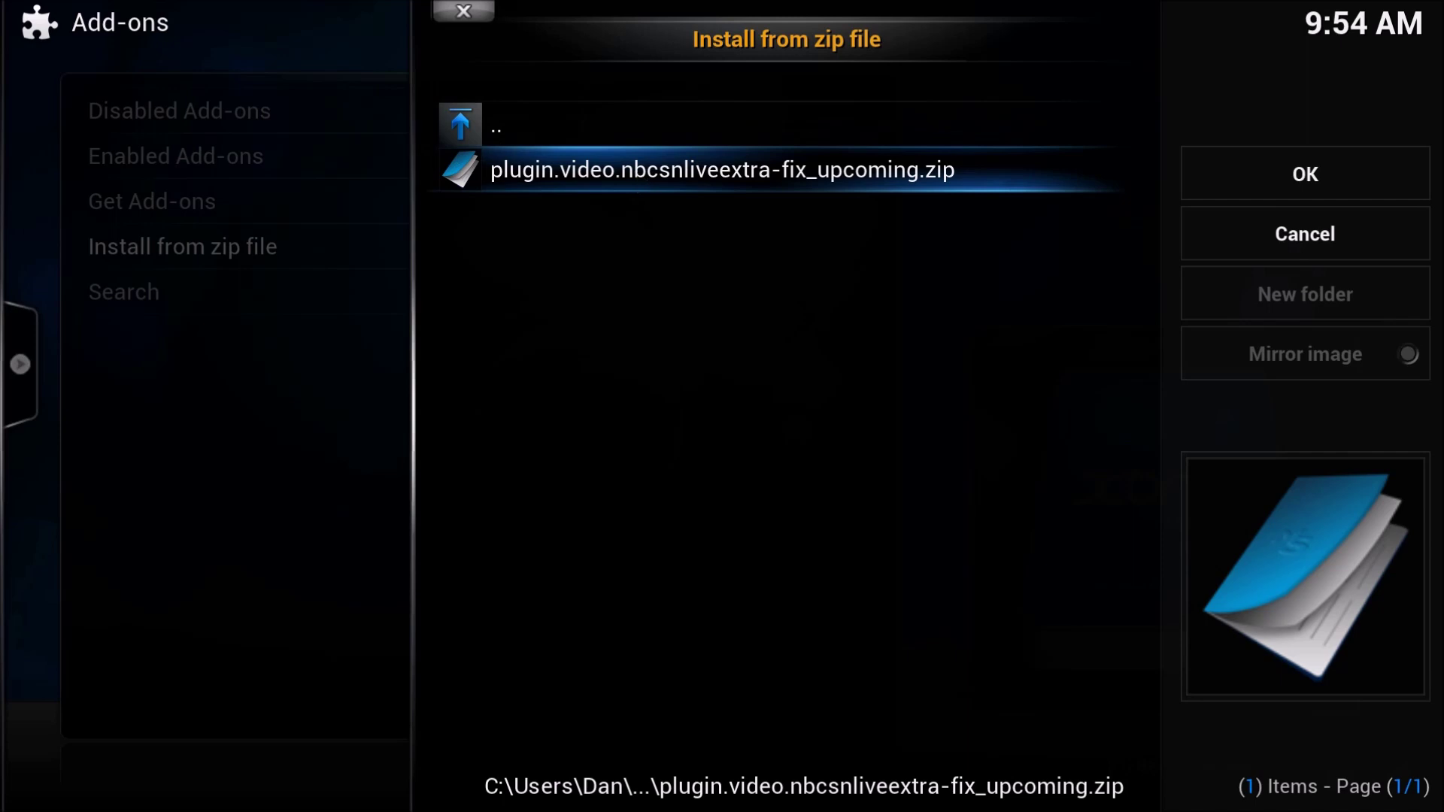
left_click(635, 170)
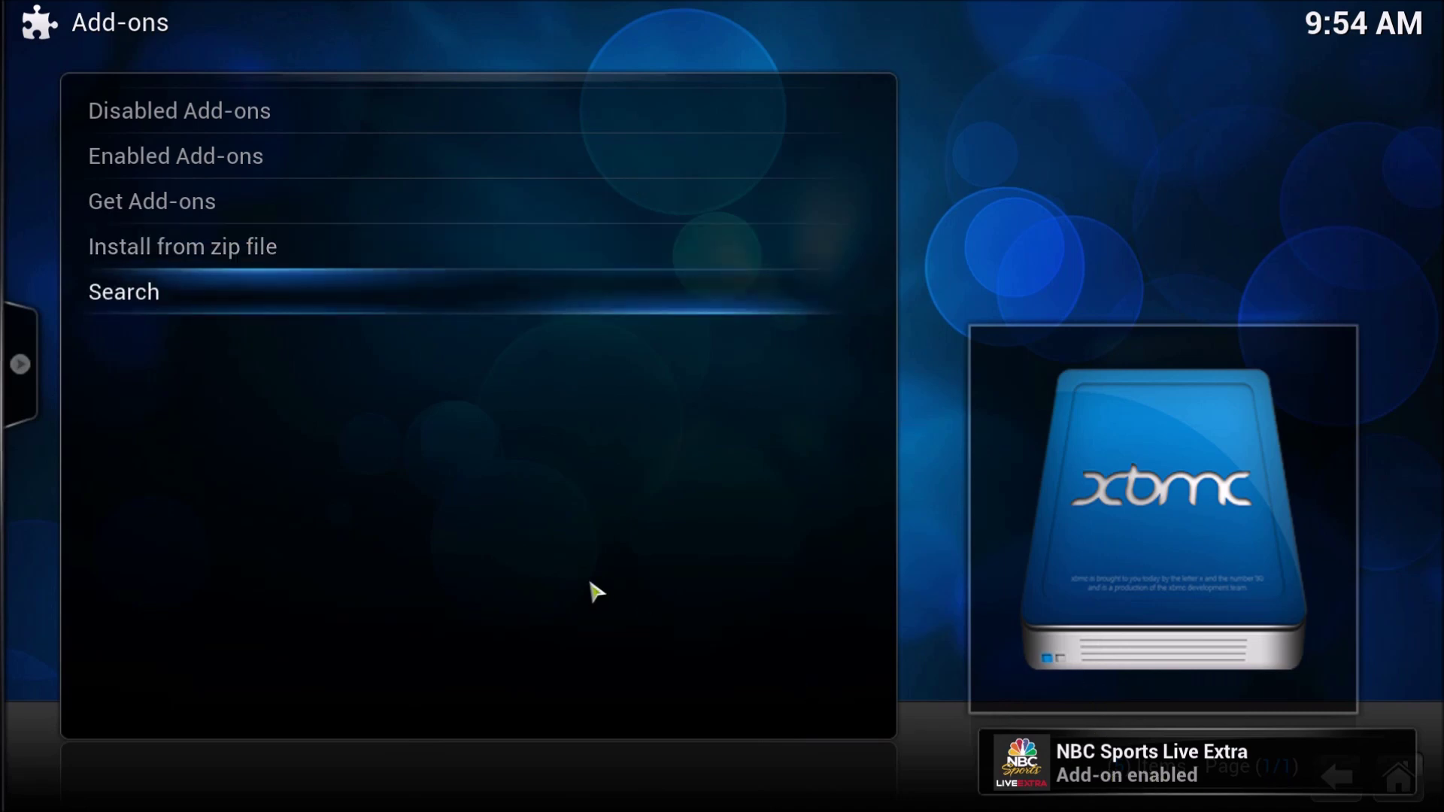
left_click(1391, 767)
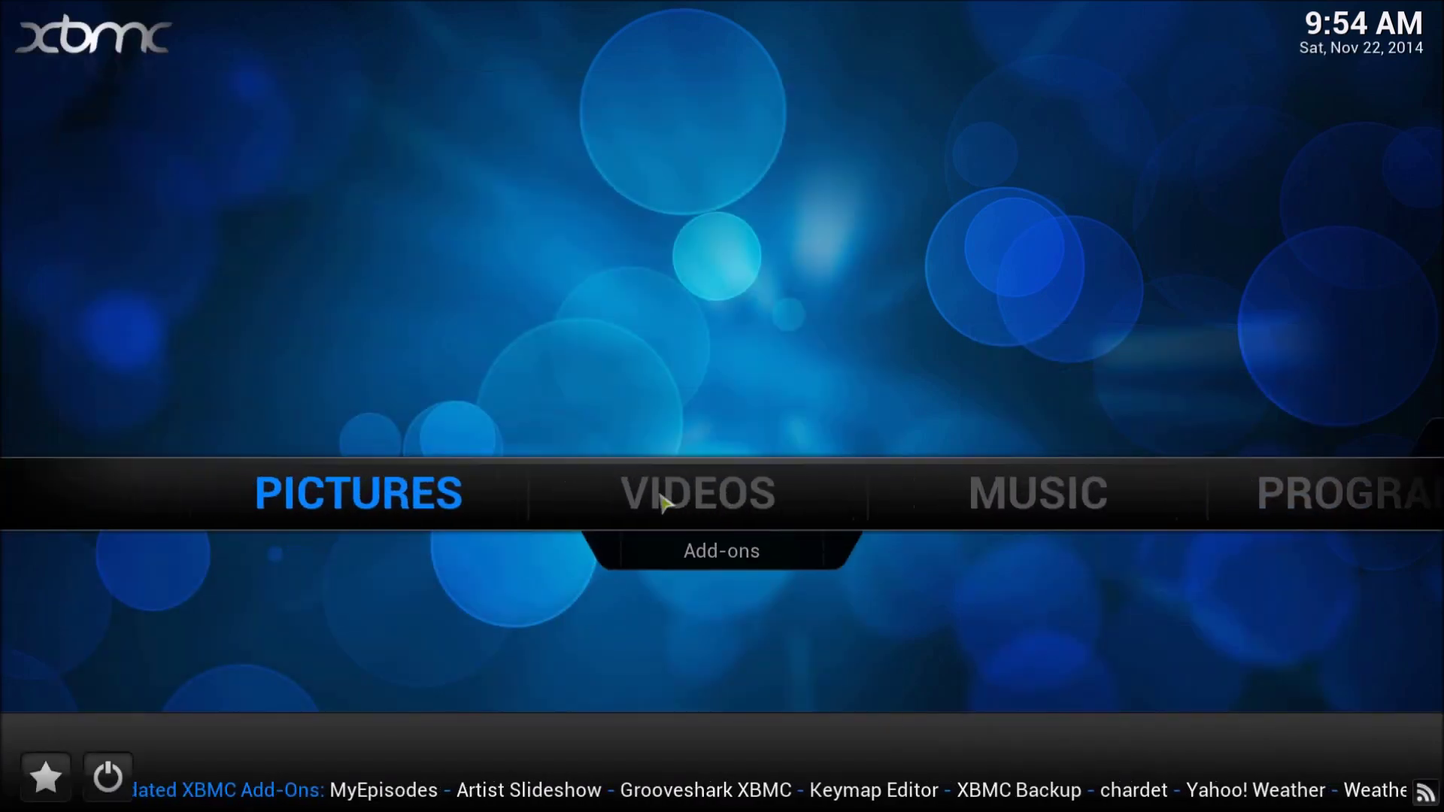
- Open Videos > Add-ons > NBC Sports Live Extra > Live & Upcoming
mouse_move(697, 506)
left_click(873, 560)
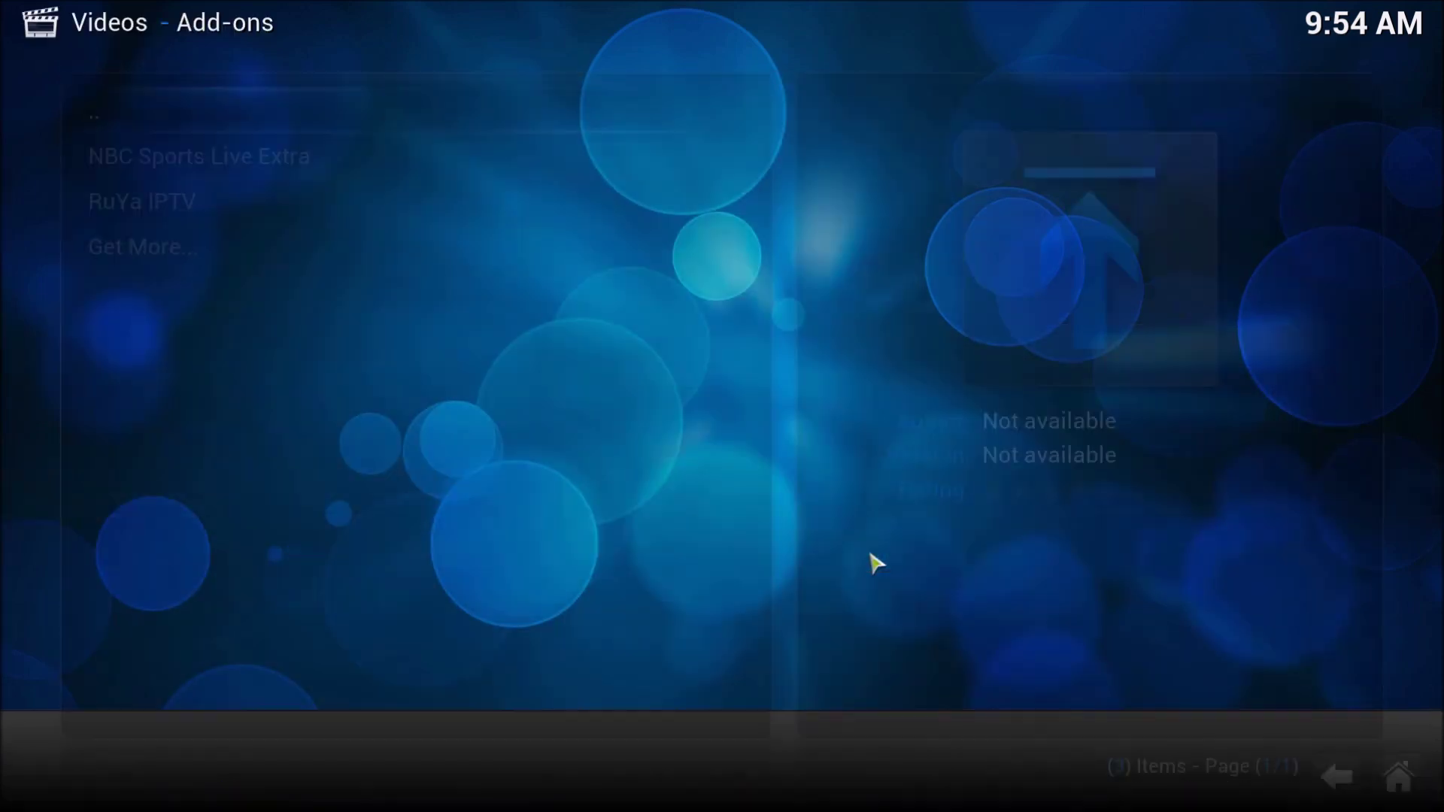
left_click(325, 173)
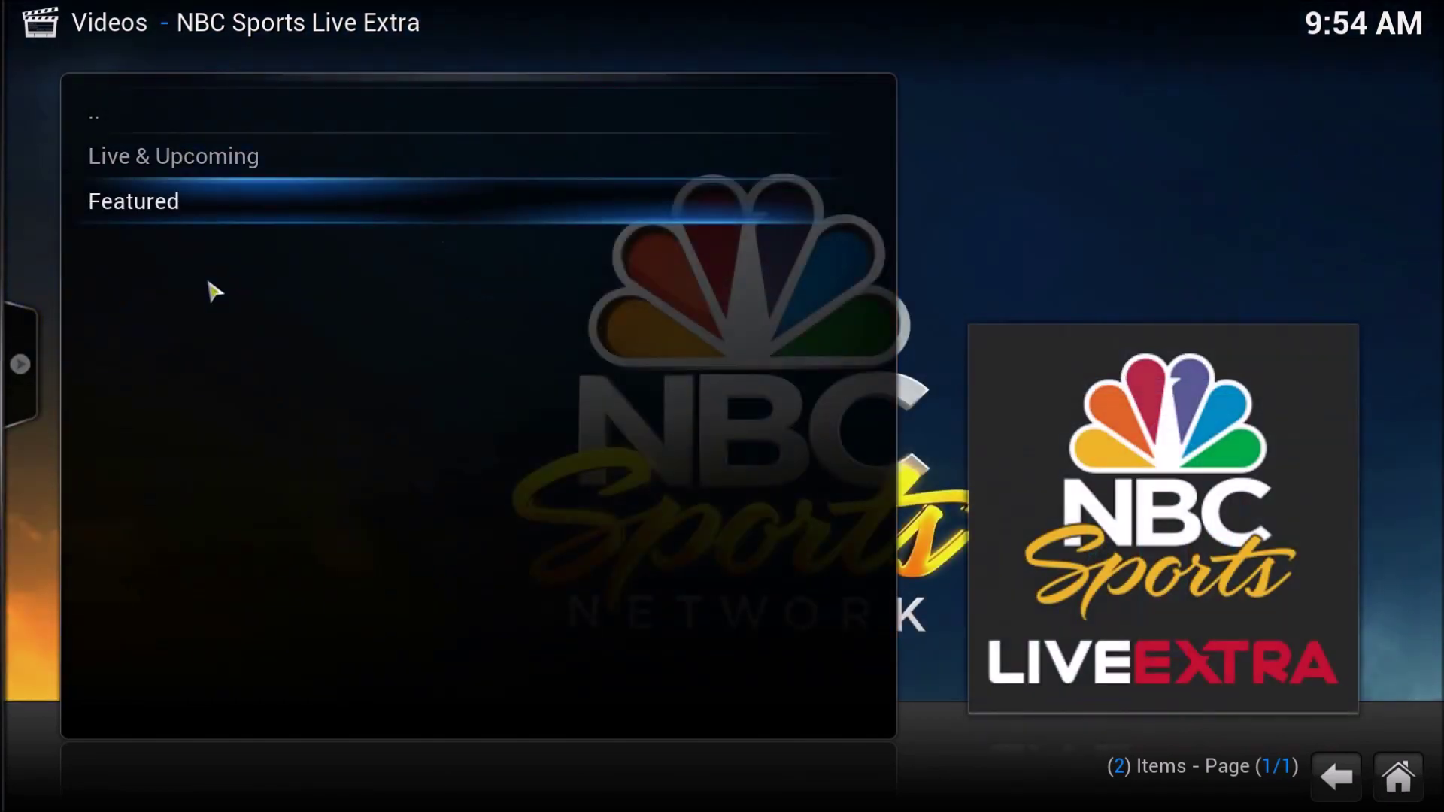
left_click(301, 154)
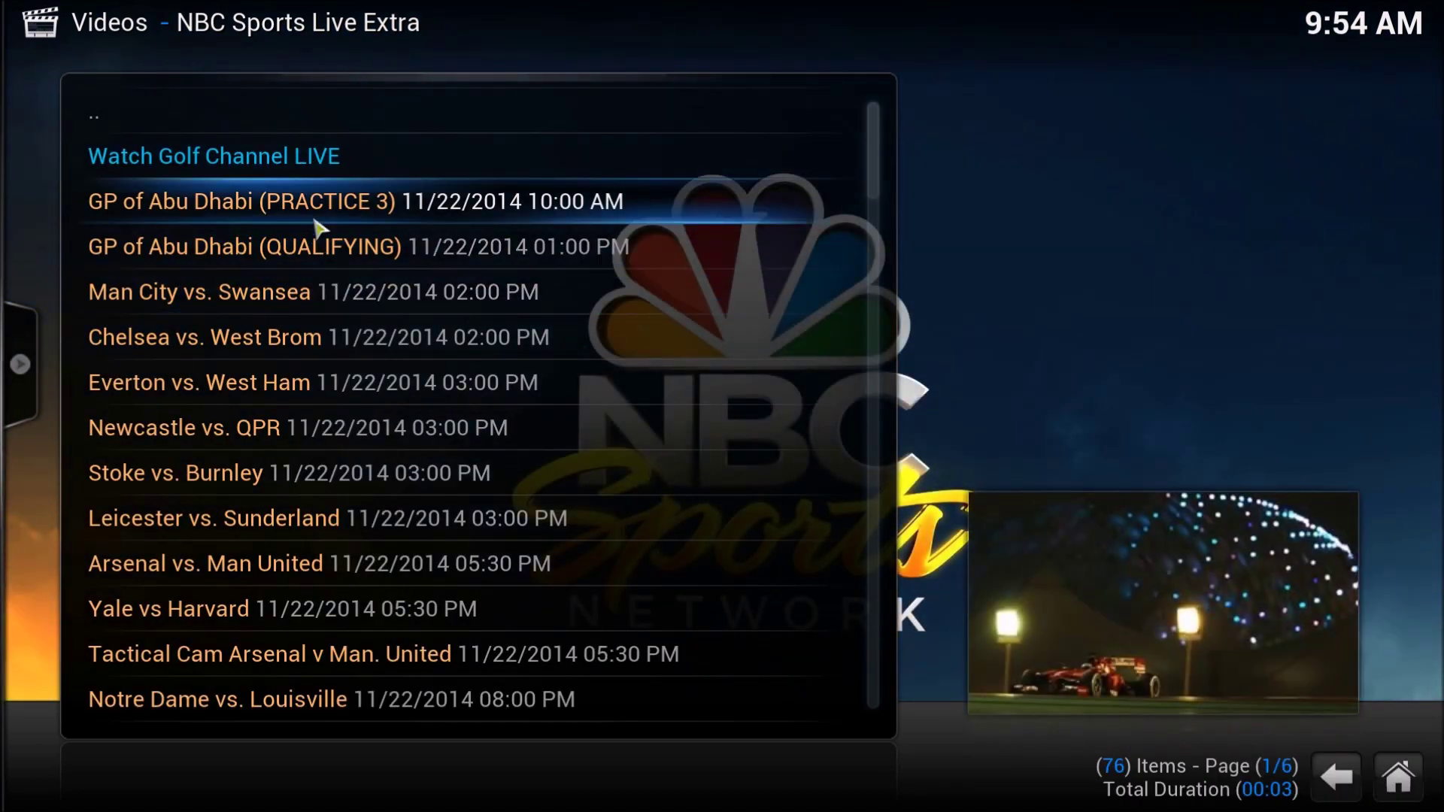
- Scroll through the 76 upcoming events, then return to the XBMC home screen
scroll(353, 535, "down", 3)
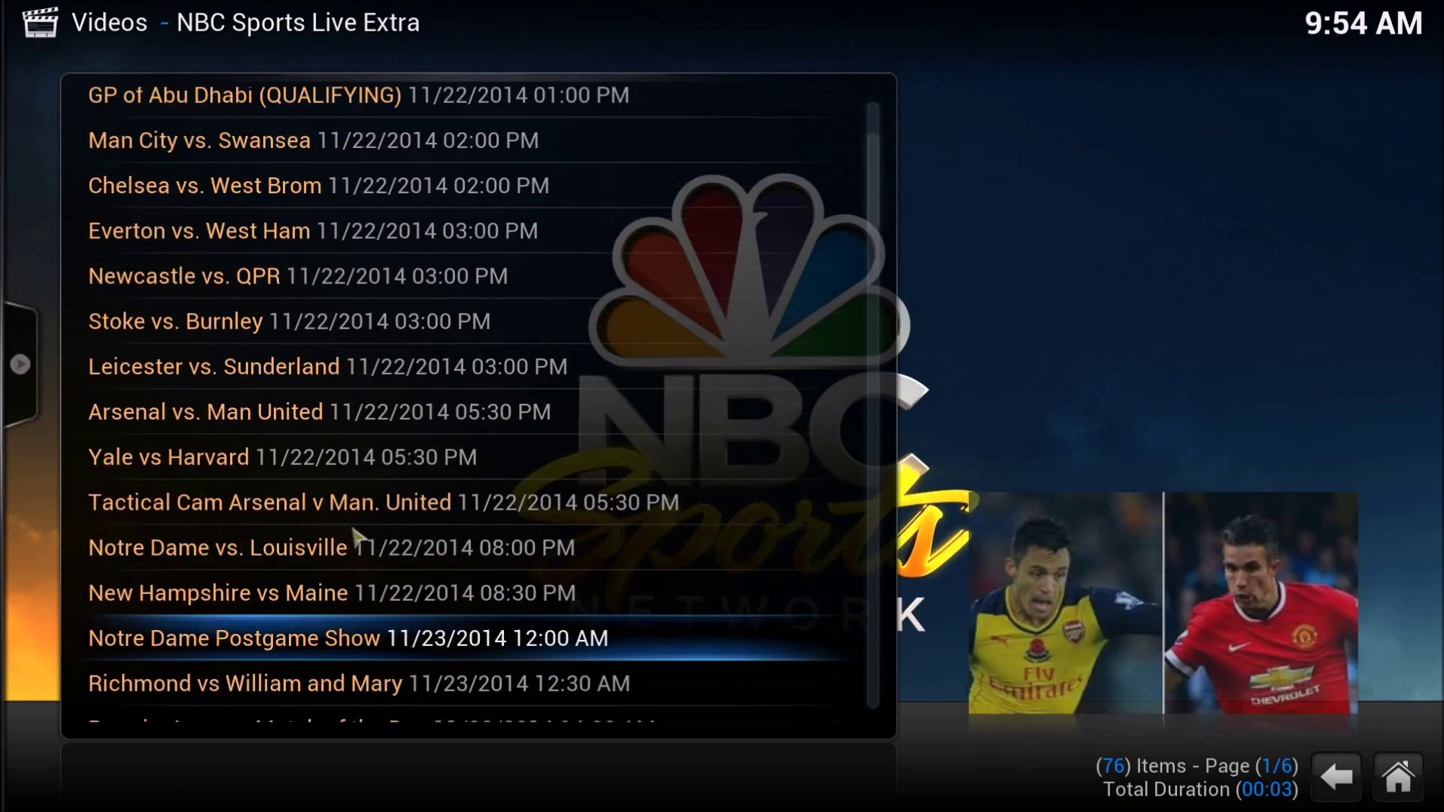
scroll(353, 535, "down", 15)
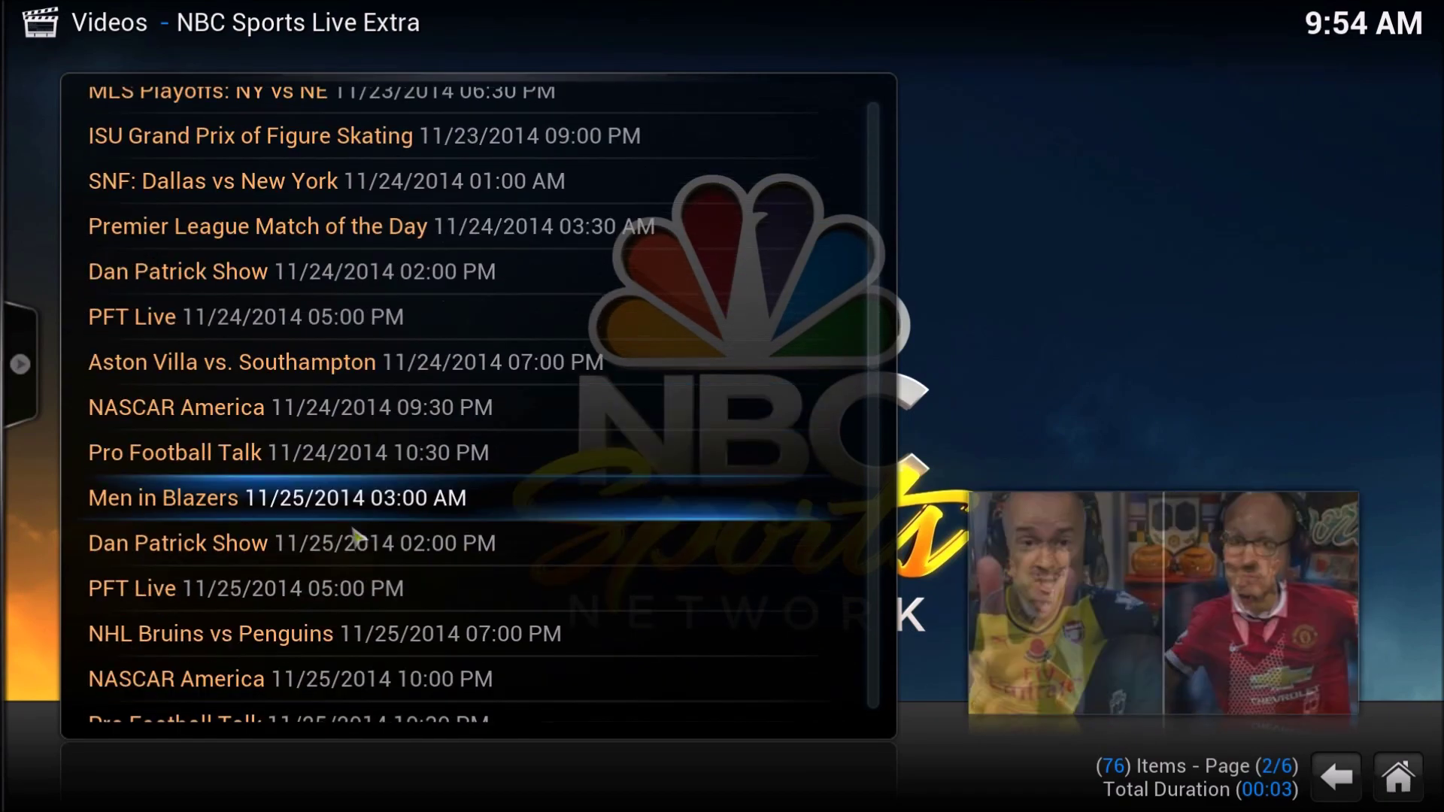
scroll(353, 535, "up", 20)
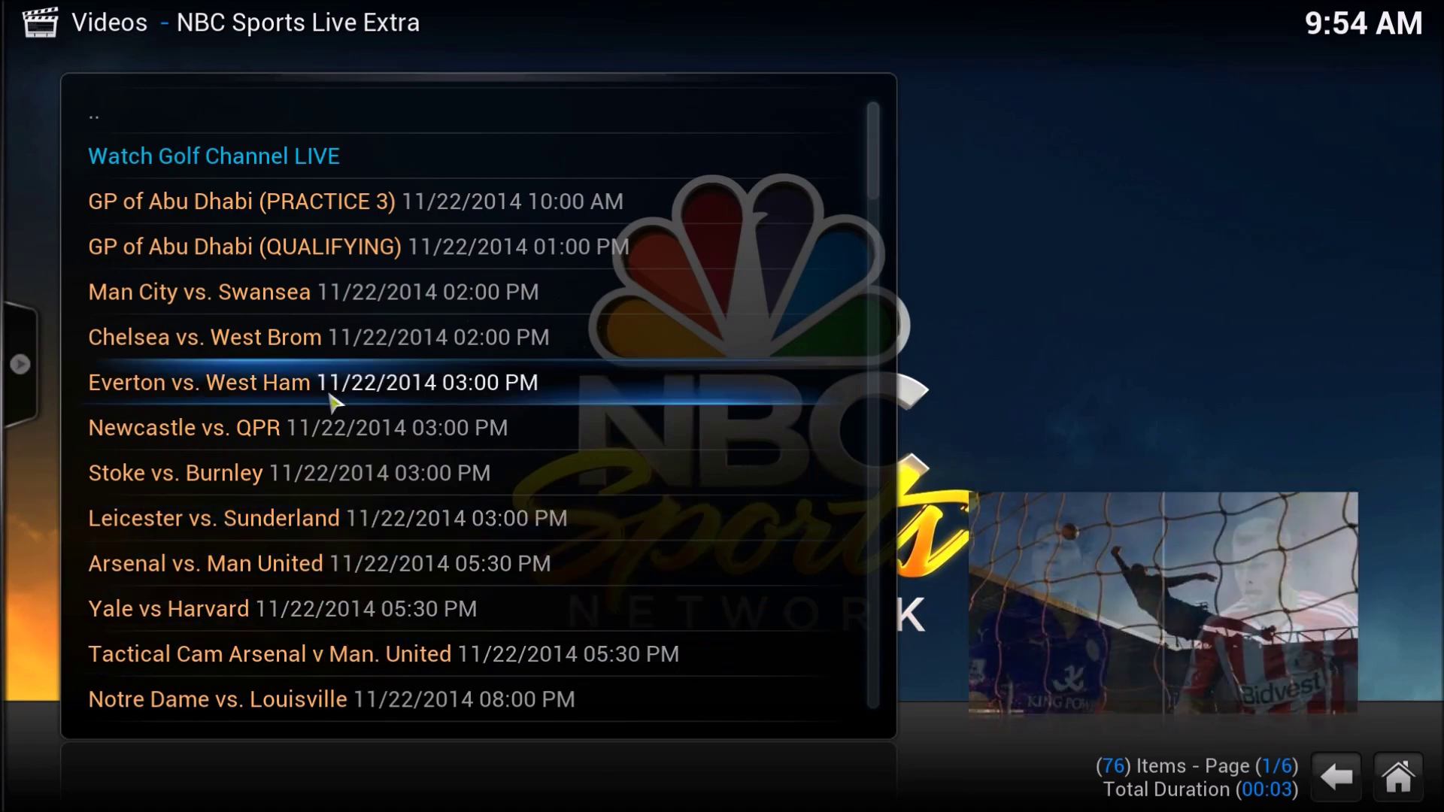
scroll(331, 394, "down", 5)
scroll(330, 395, "up", 5)
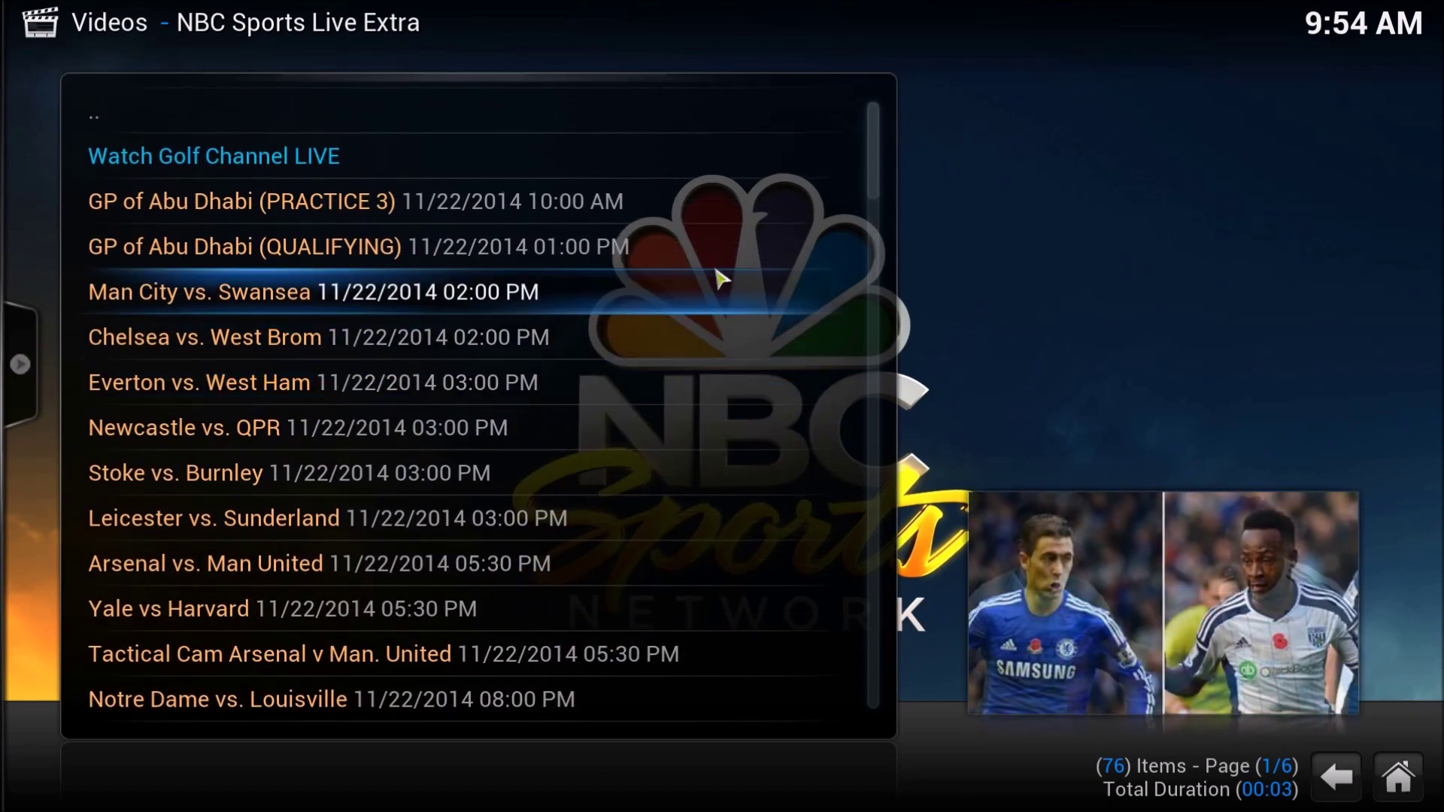
left_click(1413, 794)
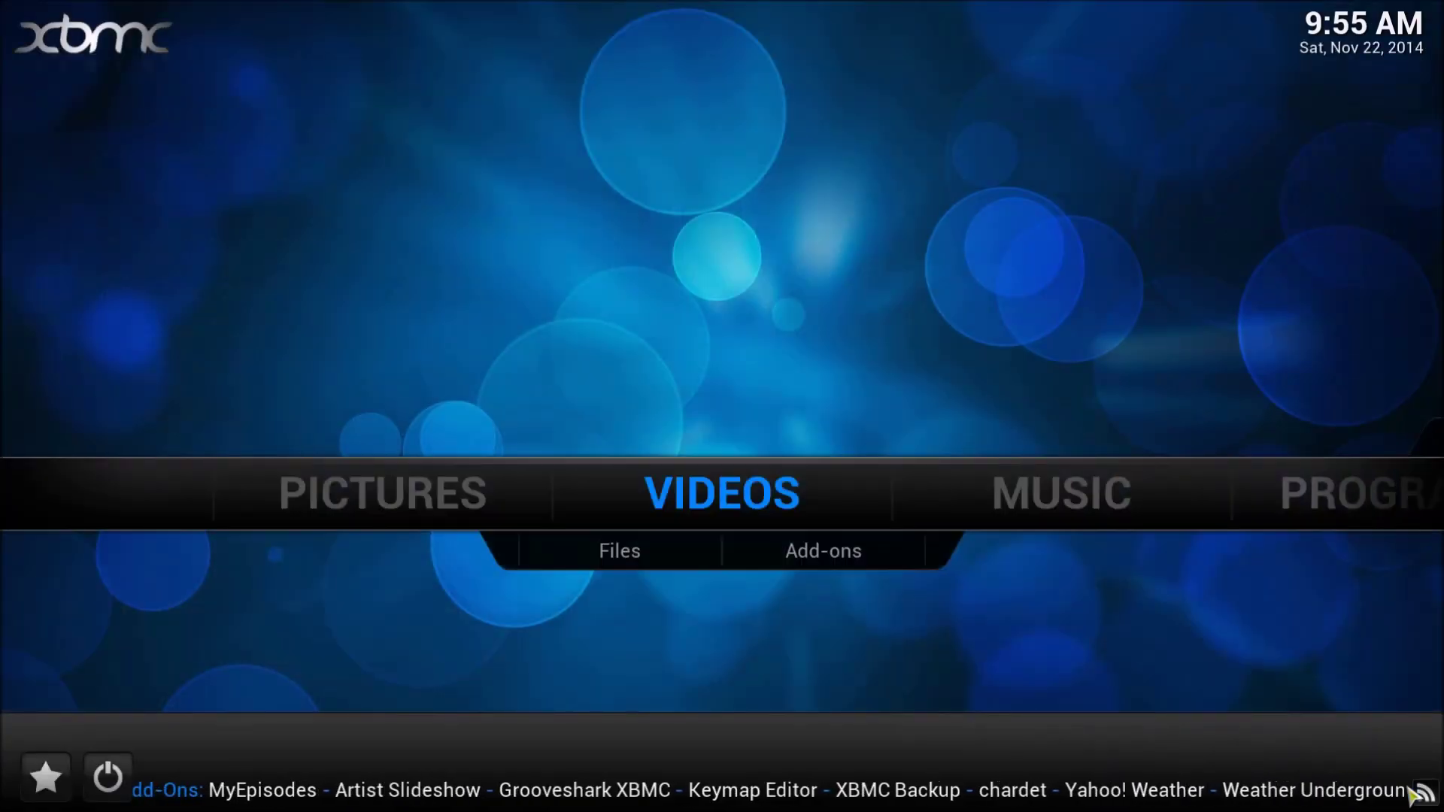
key("alt+Tab")
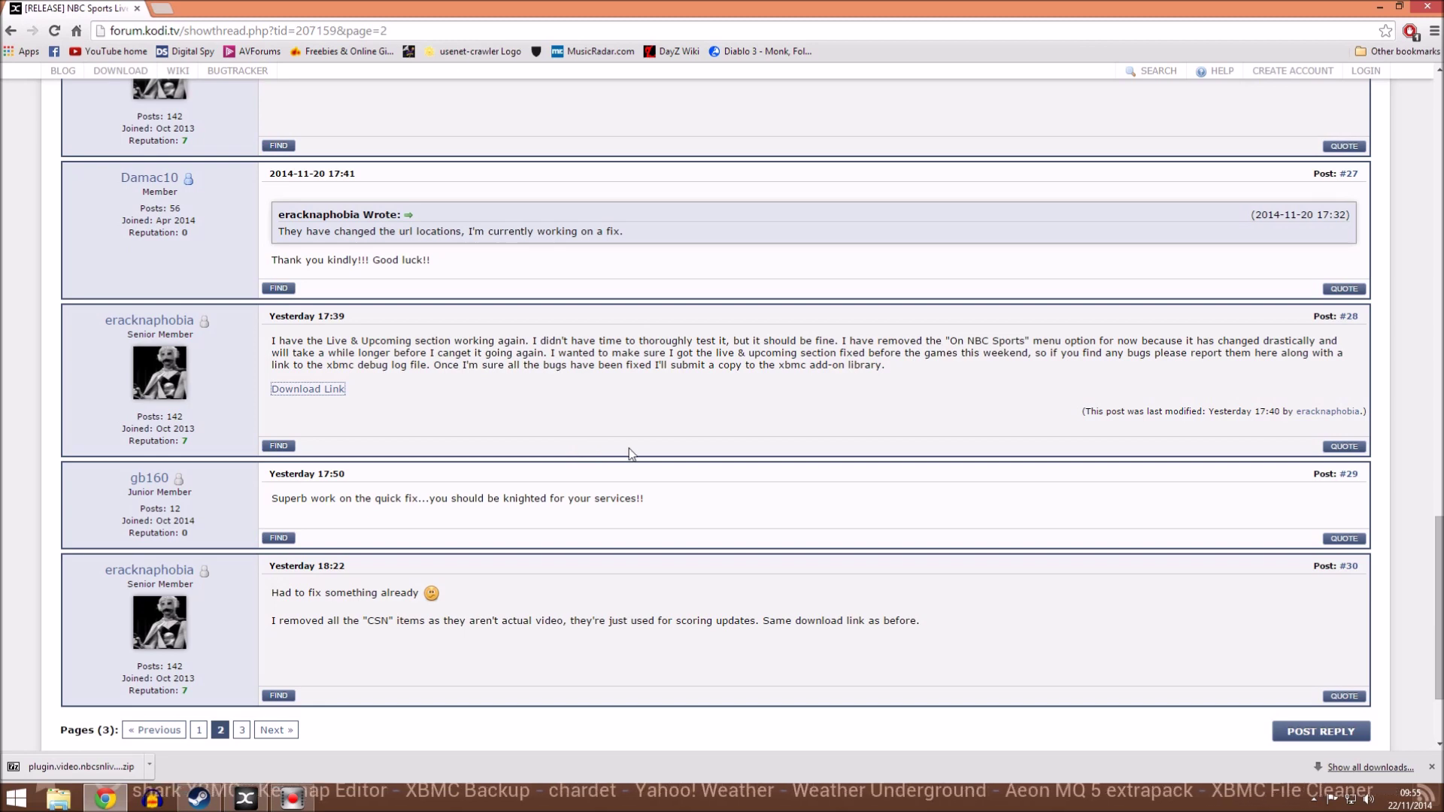
- Open page 3 of the NBC Sports Live Extra thread and read replies #31–#35
scroll(629, 448, "down", 3)
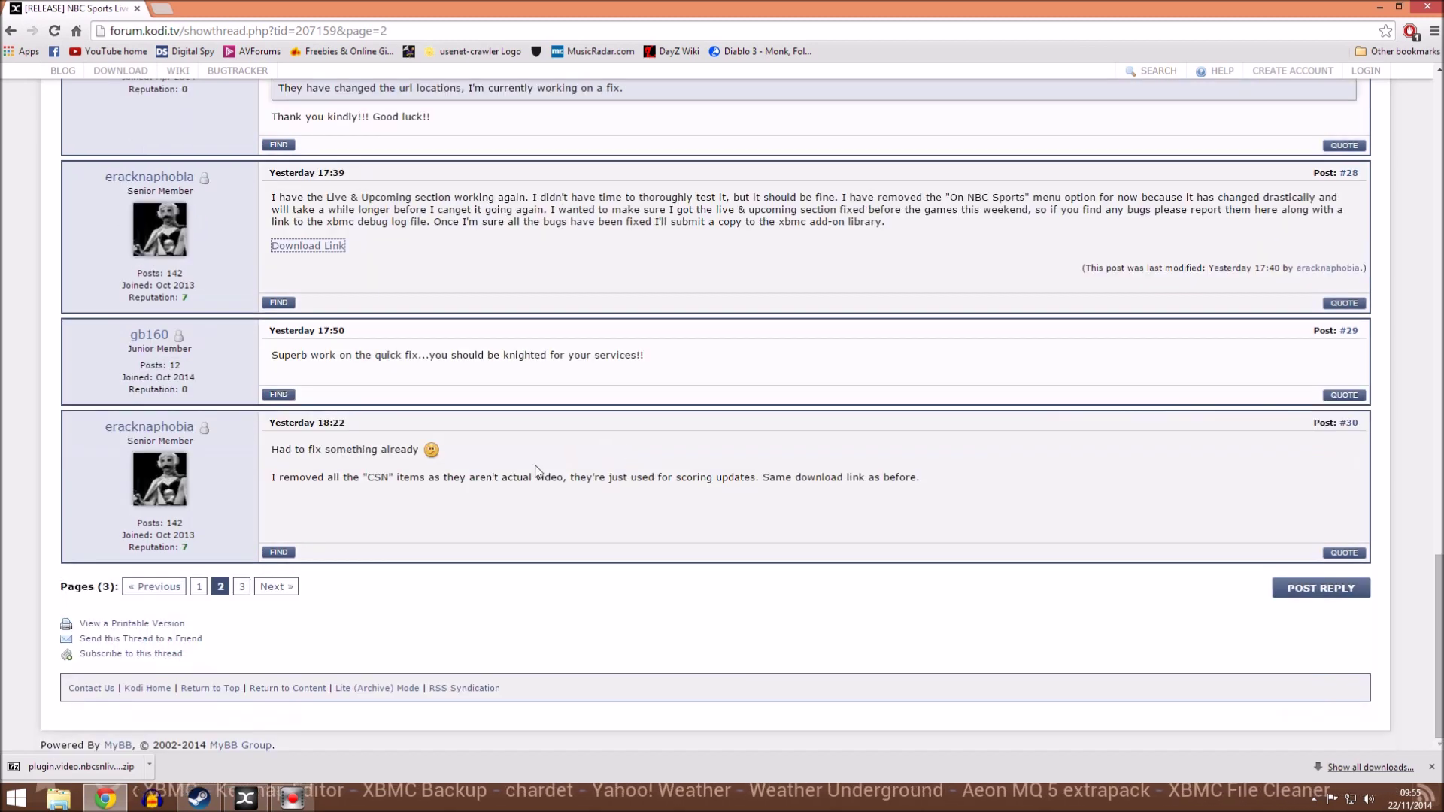
left_click(243, 588)
scroll(621, 531, "down", 15)
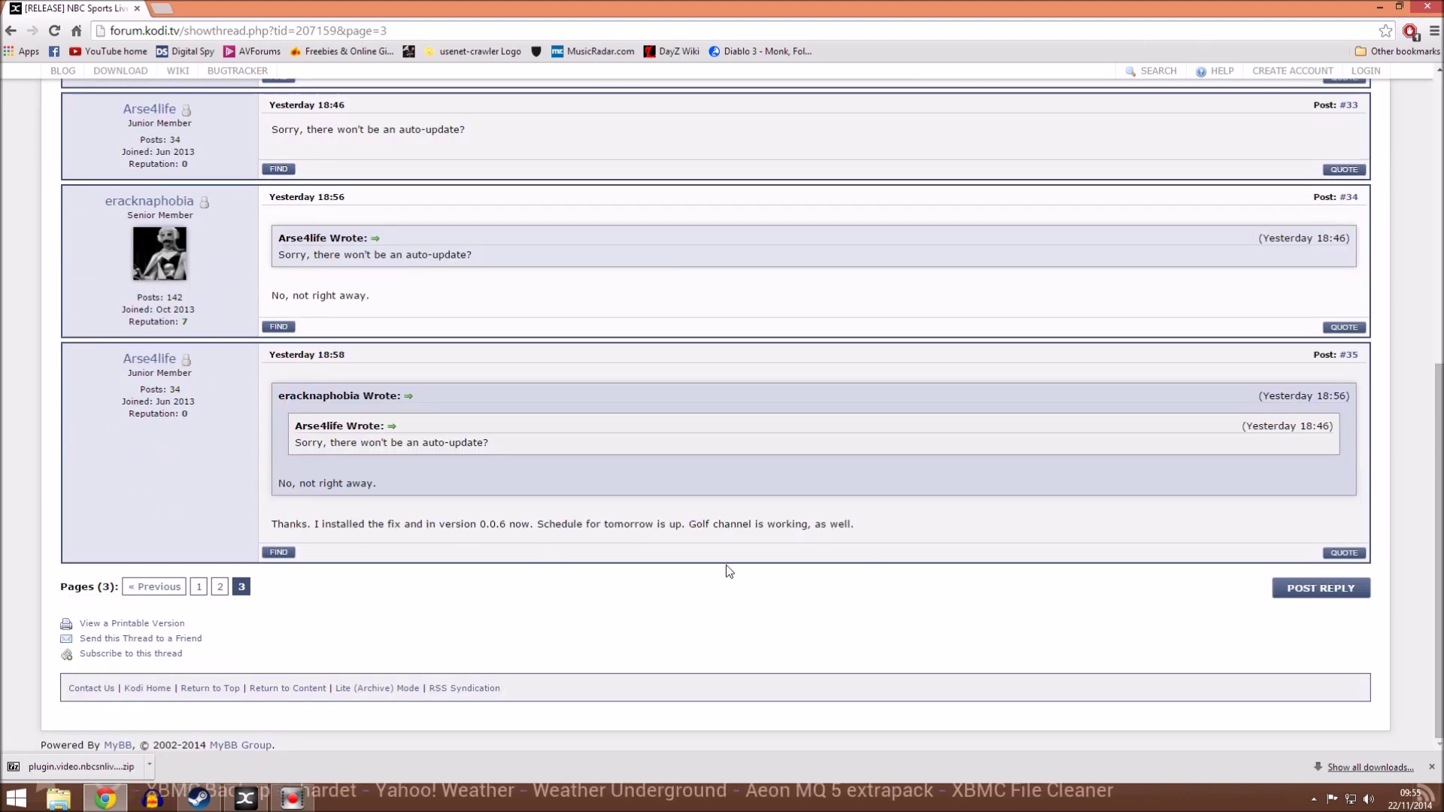
scroll(729, 572, "up", 7)
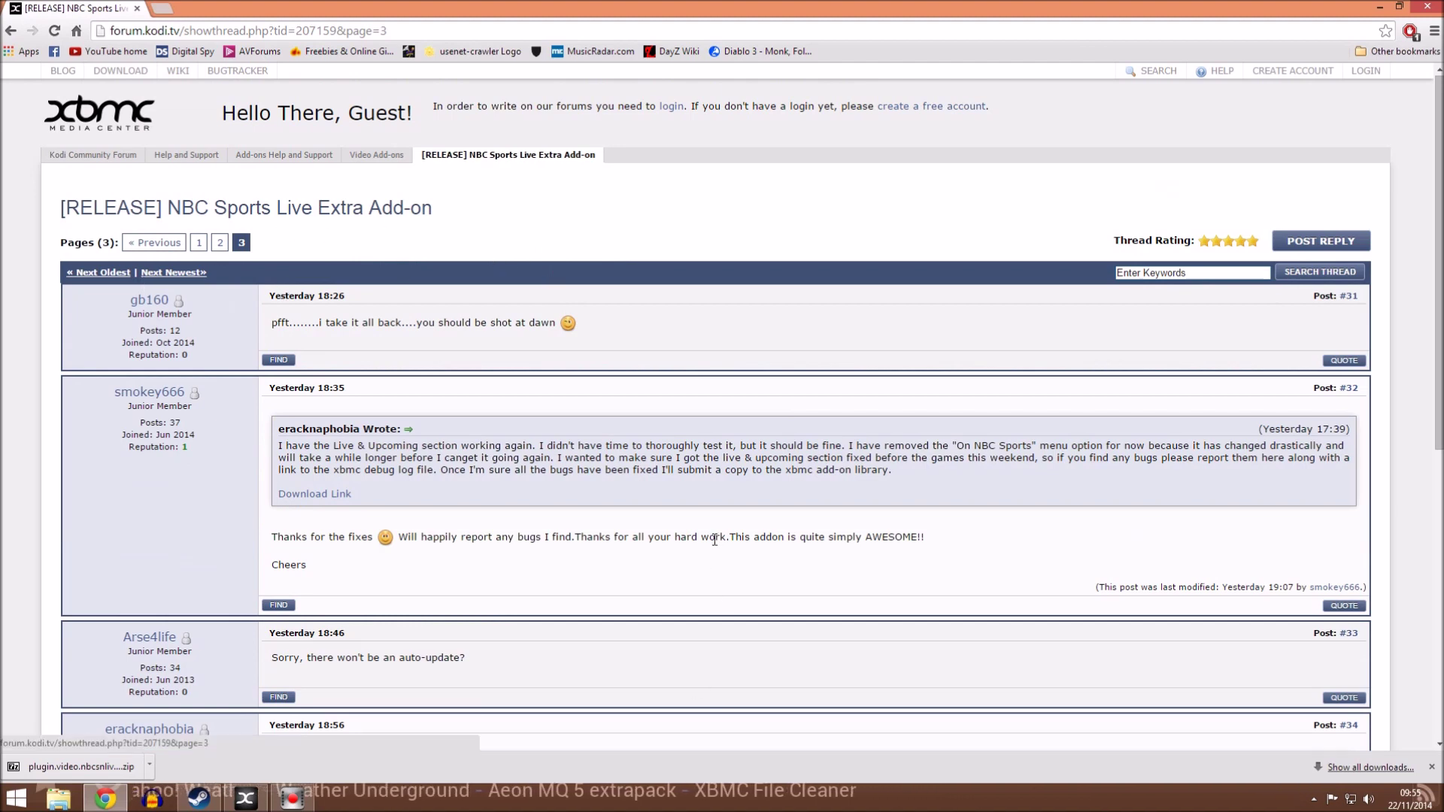
scroll(715, 540, "down", 7)
scroll(714, 539, "up", 7)
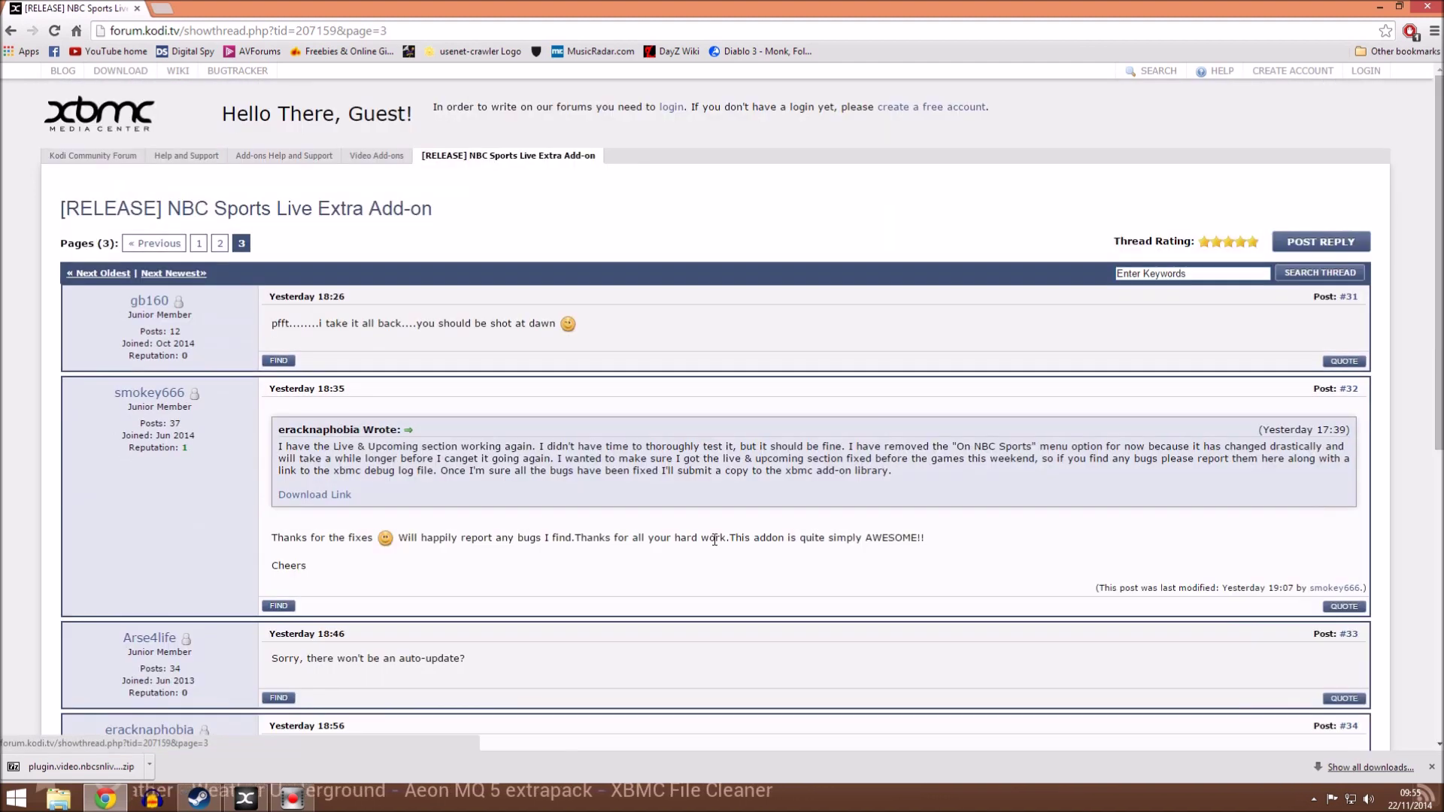
scroll(715, 539, "down", 3)
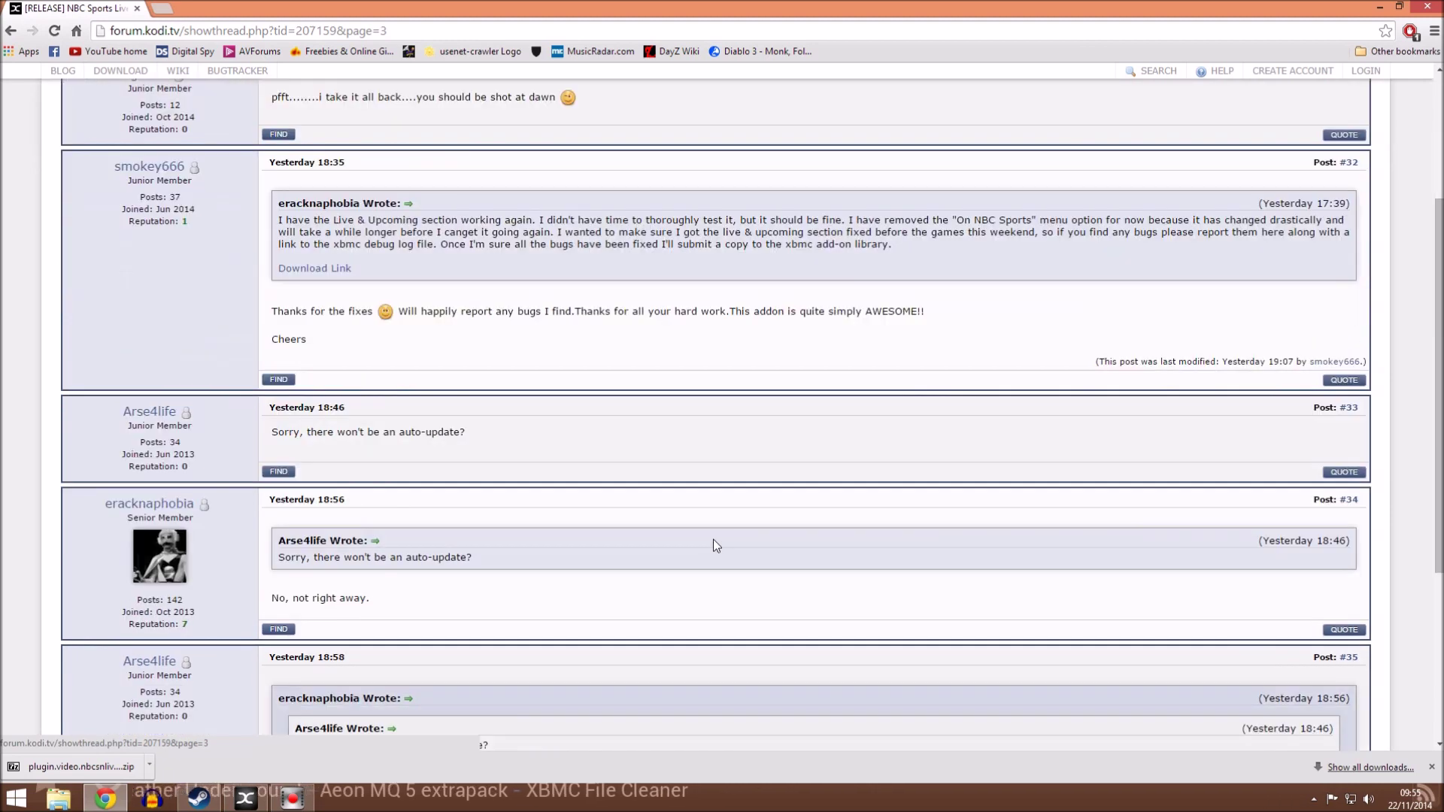
scroll(713, 539, "down", 1)
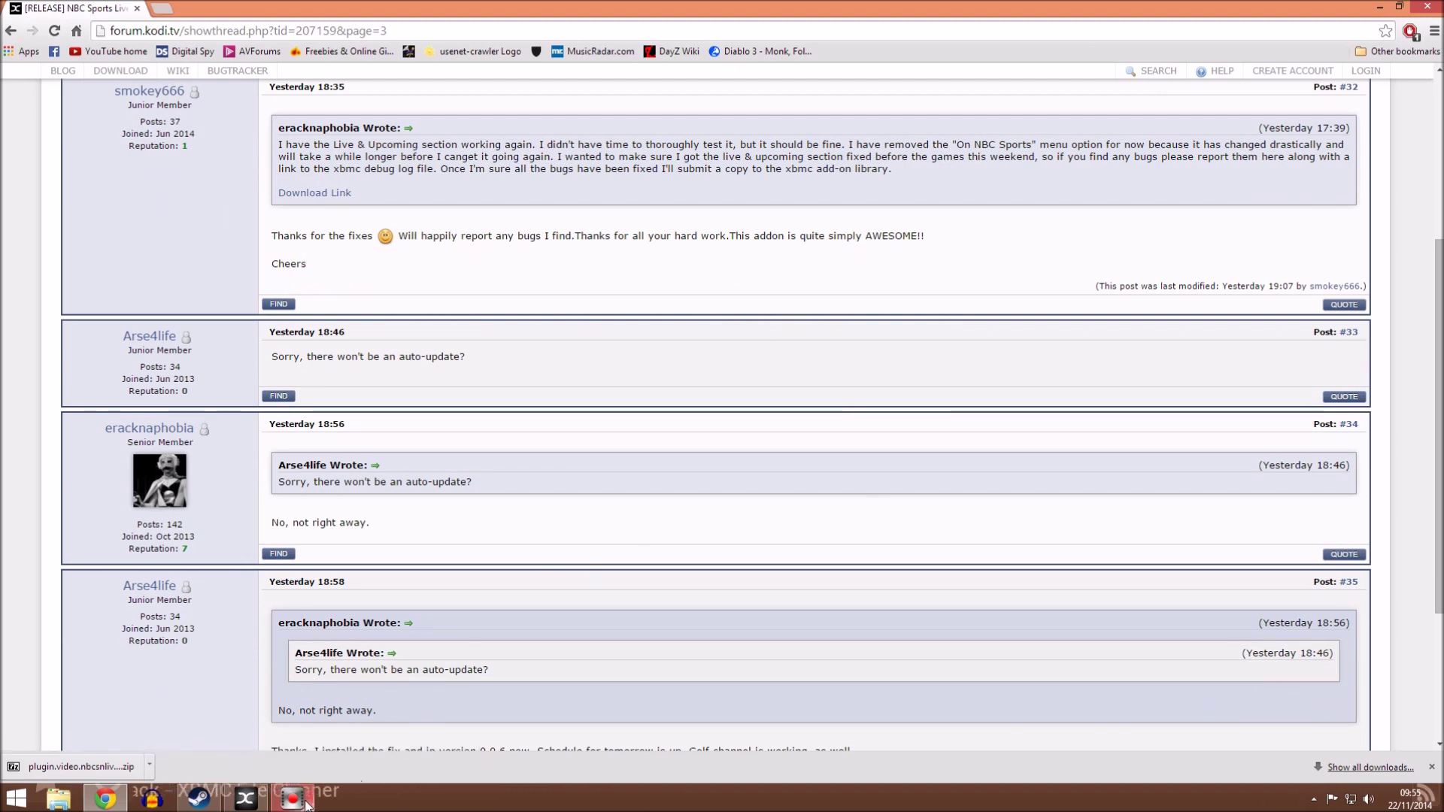
mouse_move(306, 805)
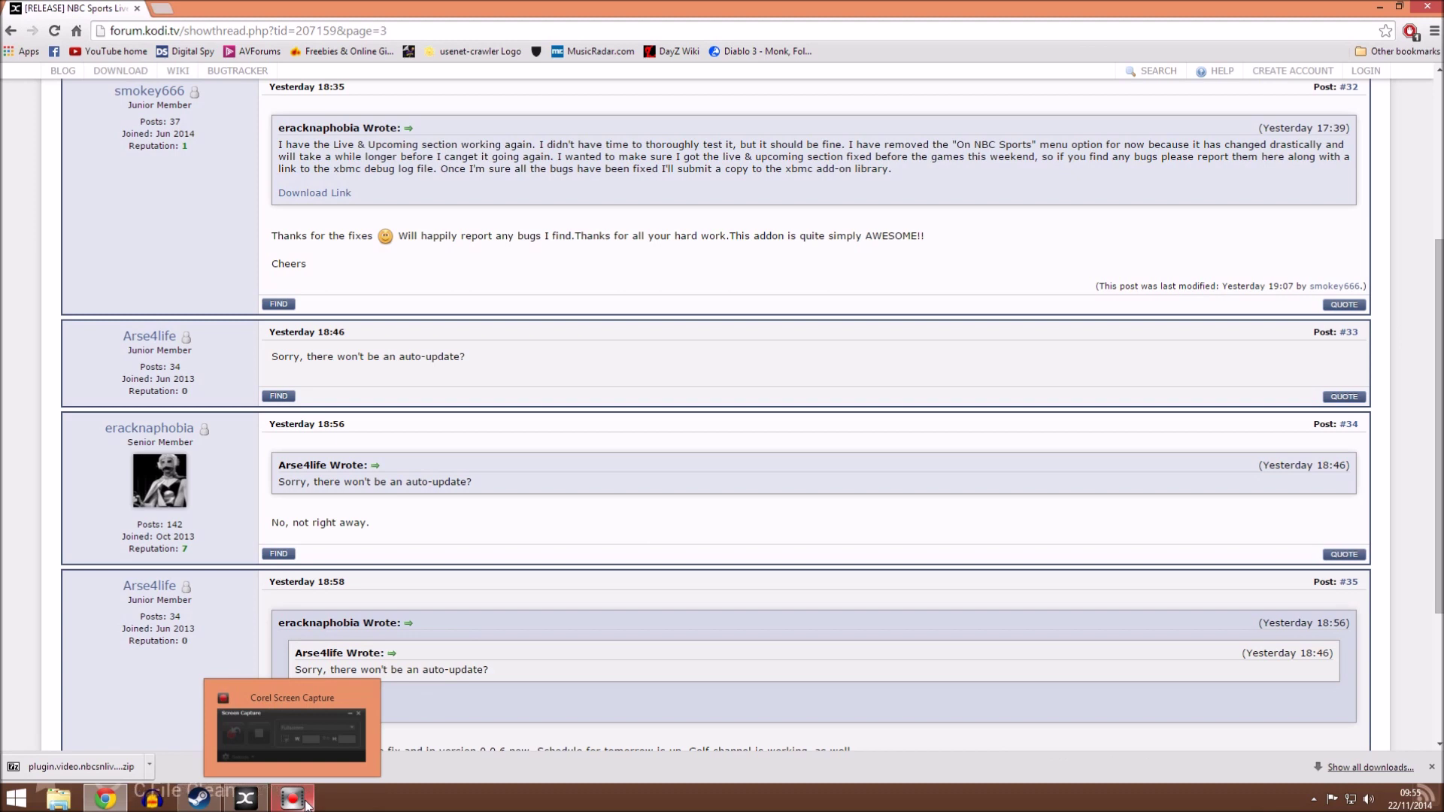